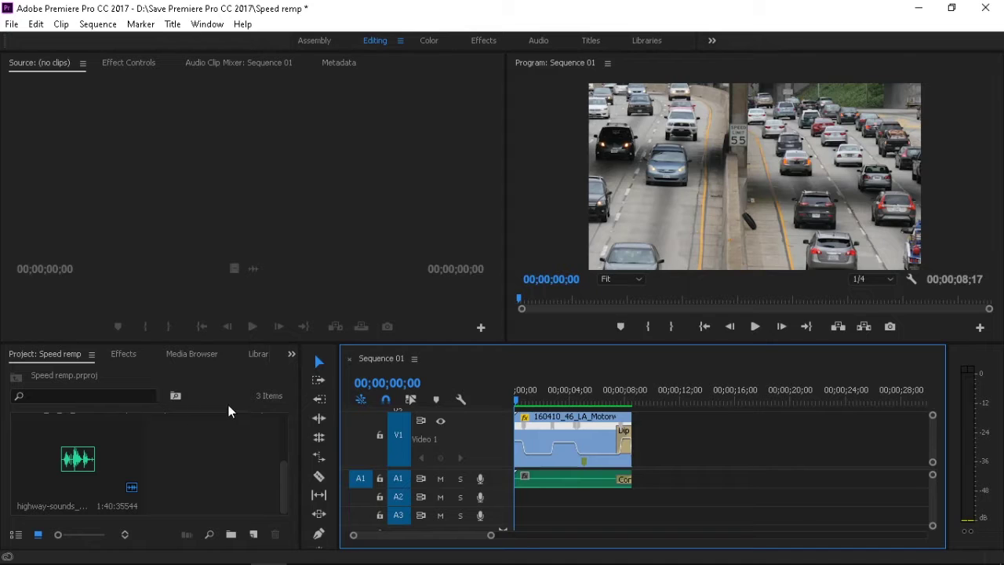
# Bring up the Import dialog from the Project panel's context menu
pyautogui.click(231, 458)
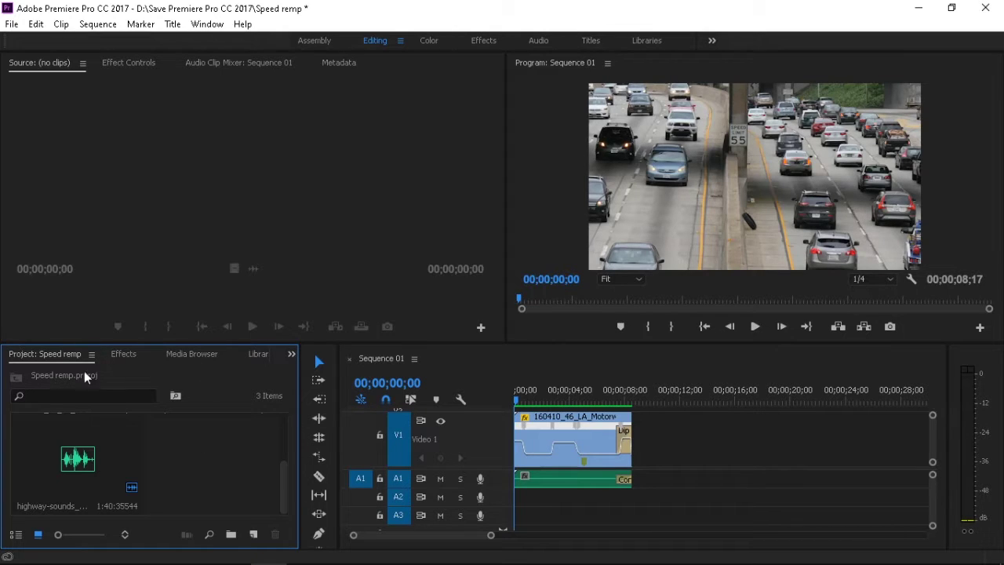
pyautogui.click(140, 356)
pyautogui.click(17, 357)
pyautogui.rightClick(210, 458)
pyautogui.click(189, 482)
pyautogui.rightClick(185, 452)
pyautogui.click(256, 425)
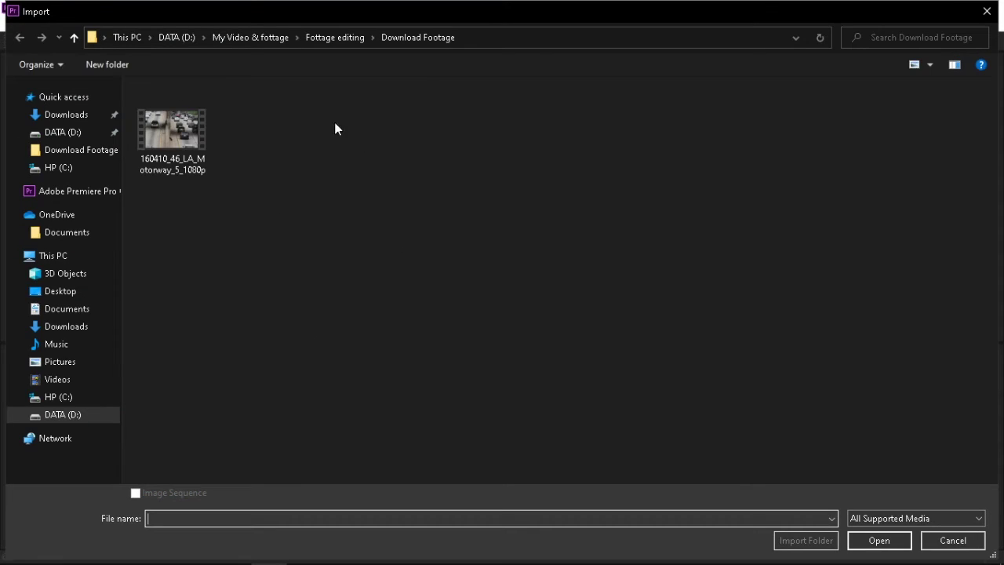
# Confirm the motorway MP4 is 1920×1080 at 29.97 fps and 15 seconds, then import it
pyautogui.click(178, 135)
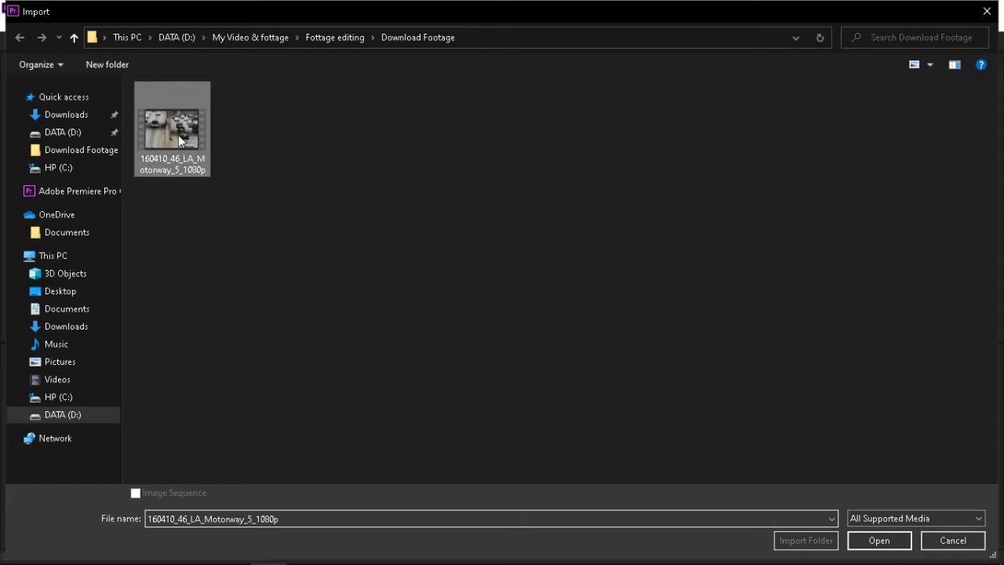
pyautogui.rightClick(156, 139)
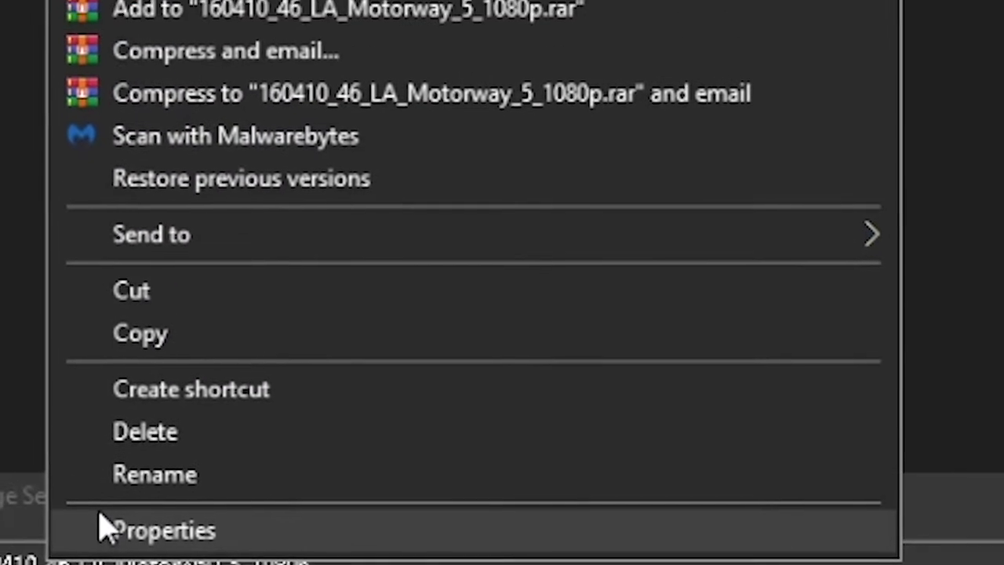
pyautogui.click(82, 442)
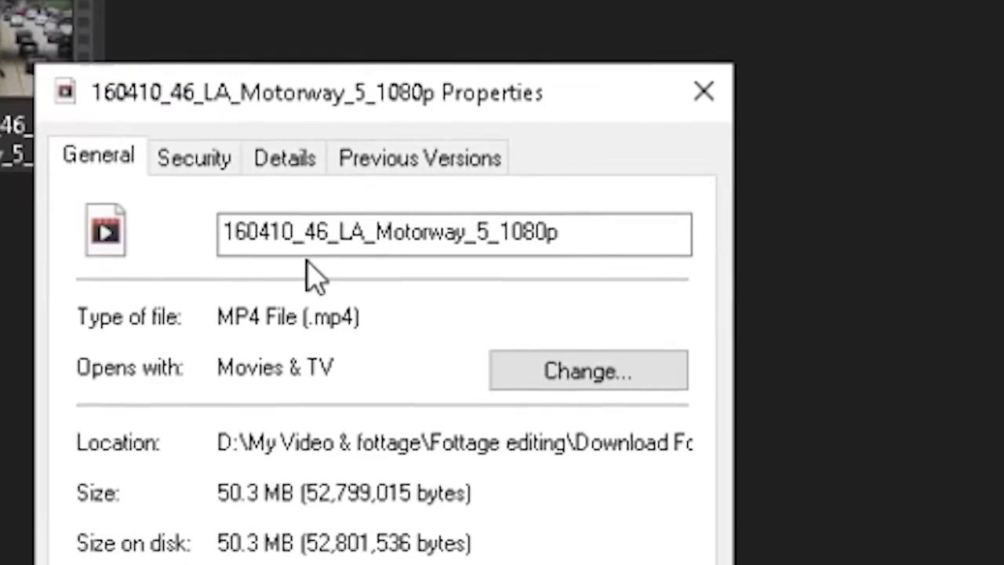
pyautogui.click(287, 161)
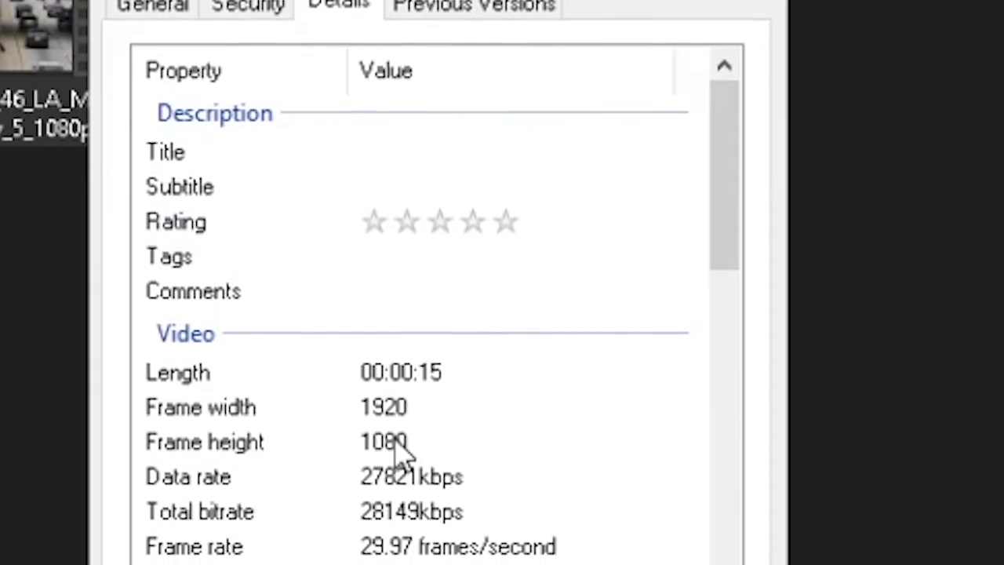
pyautogui.scroll(-1, 398, 448)
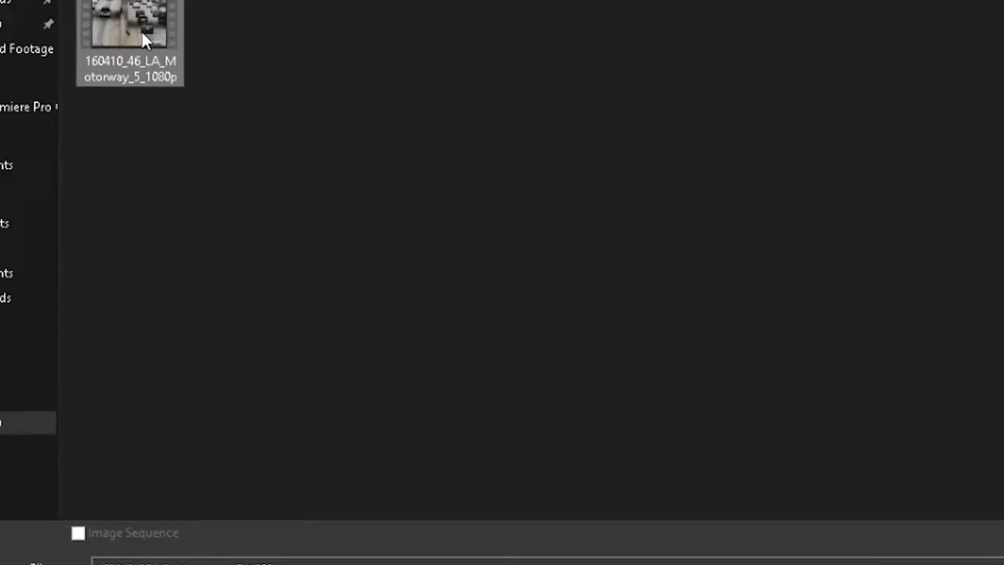
pyautogui.click(875, 542)
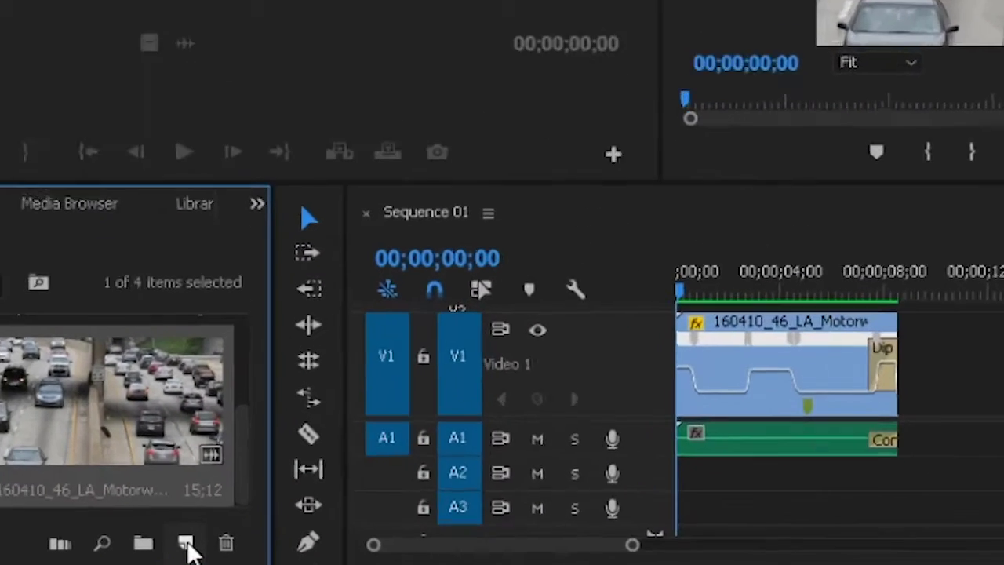
# Create Sequence 04 from the Digital SLR > 1080p > DSLR 1080p30 preset
pyautogui.click(252, 534)
pyautogui.click(310, 85)
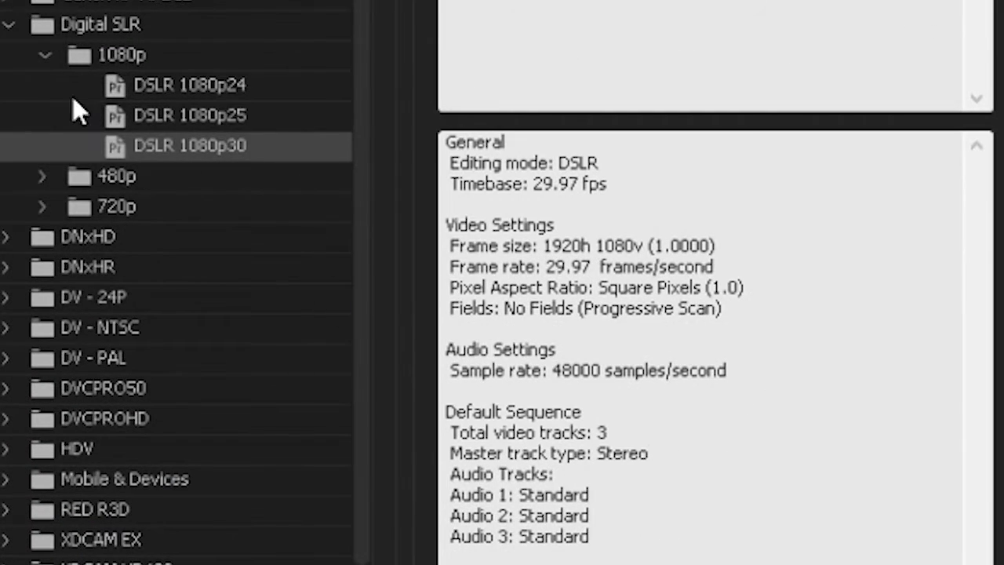
pyautogui.click(50, 55)
pyautogui.click(50, 55)
pyautogui.click(49, 55)
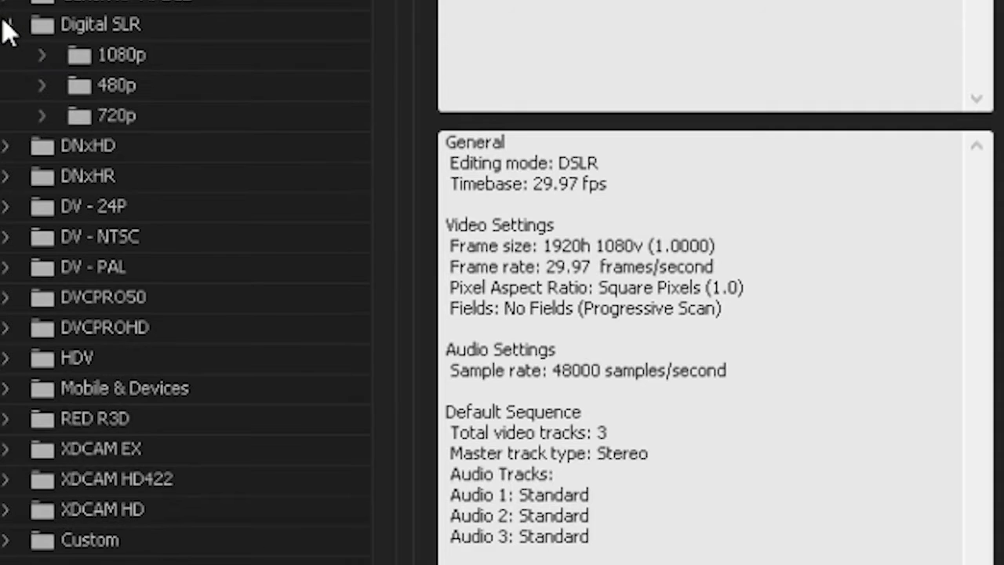
pyautogui.click(4, 25)
pyautogui.click(6, 27)
pyautogui.click(41, 55)
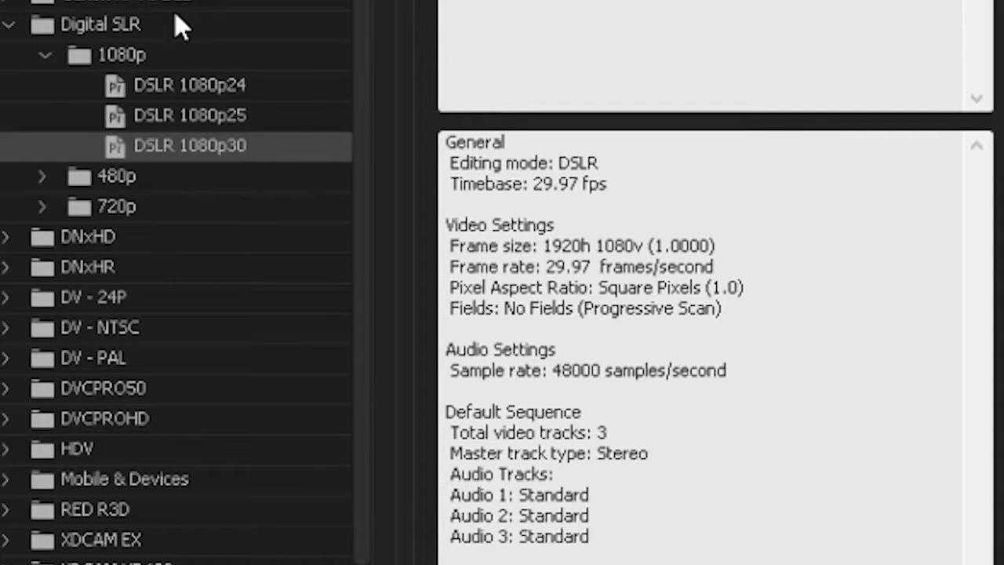
pyautogui.doubleClick(153, 145)
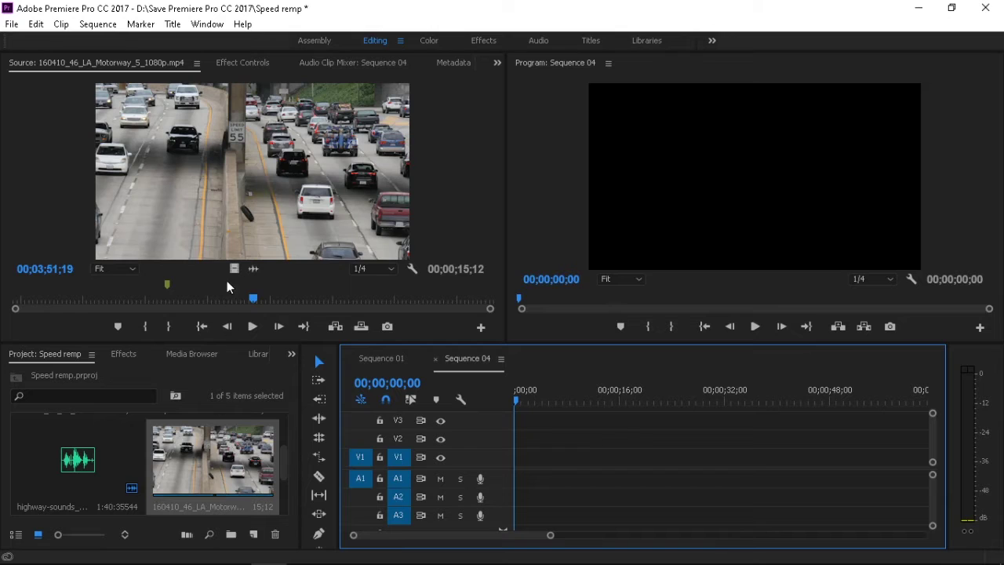
# Drag only the motorway clip's video onto V1 and scrub to 00;00;05;14
pyautogui.moveTo(233, 268); pyautogui.dragTo(472, 466)
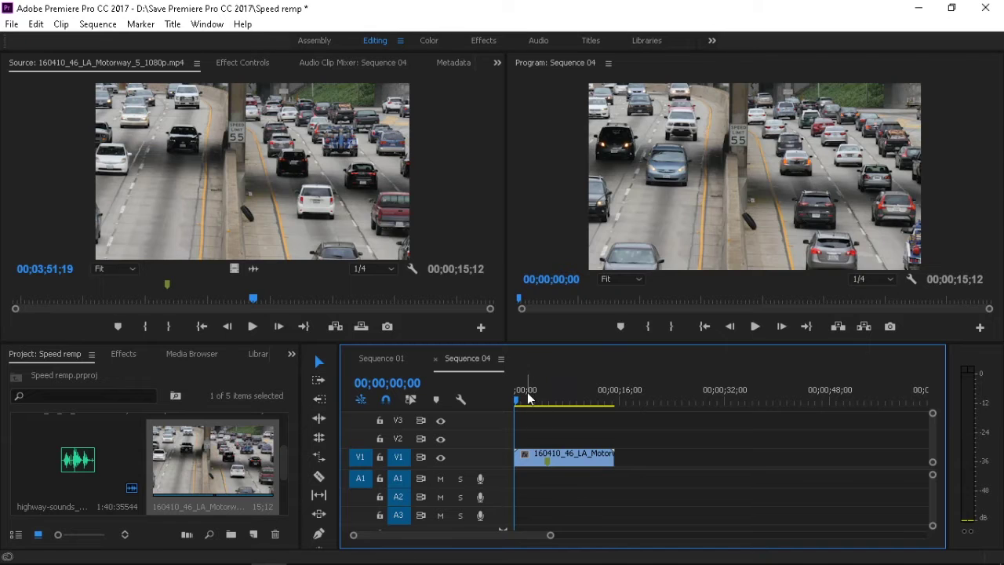
pyautogui.moveTo(528, 398); pyautogui.dragTo(550, 397)
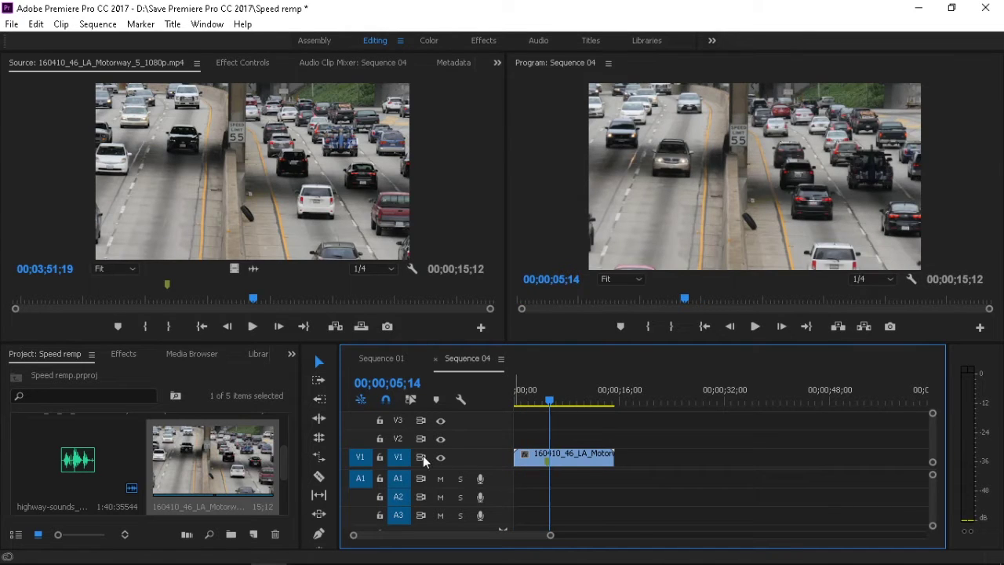
# Expand track V1 and show the clip's Time Remapping > Speed rubber band
pyautogui.doubleClick(486, 464)
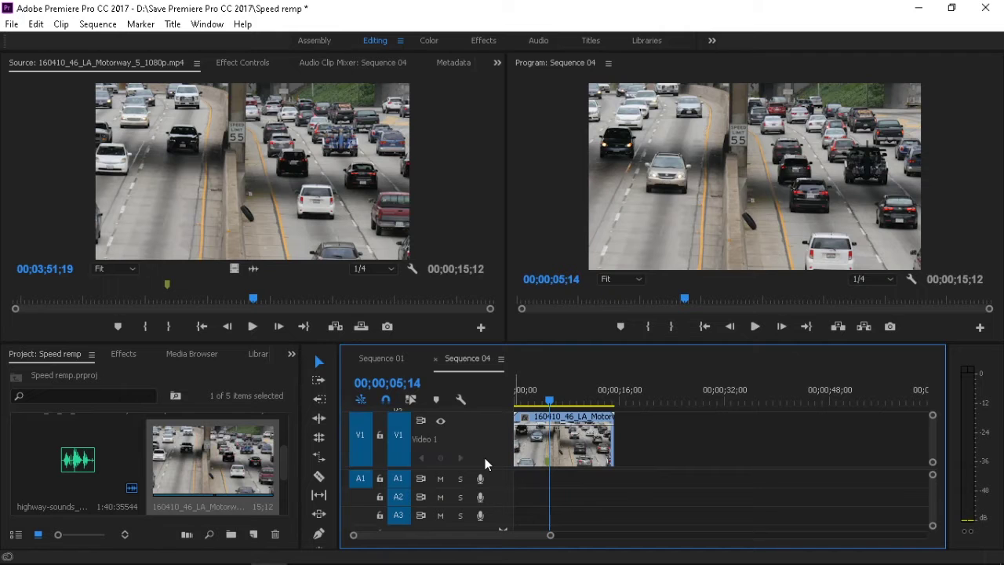
pyautogui.click(523, 418)
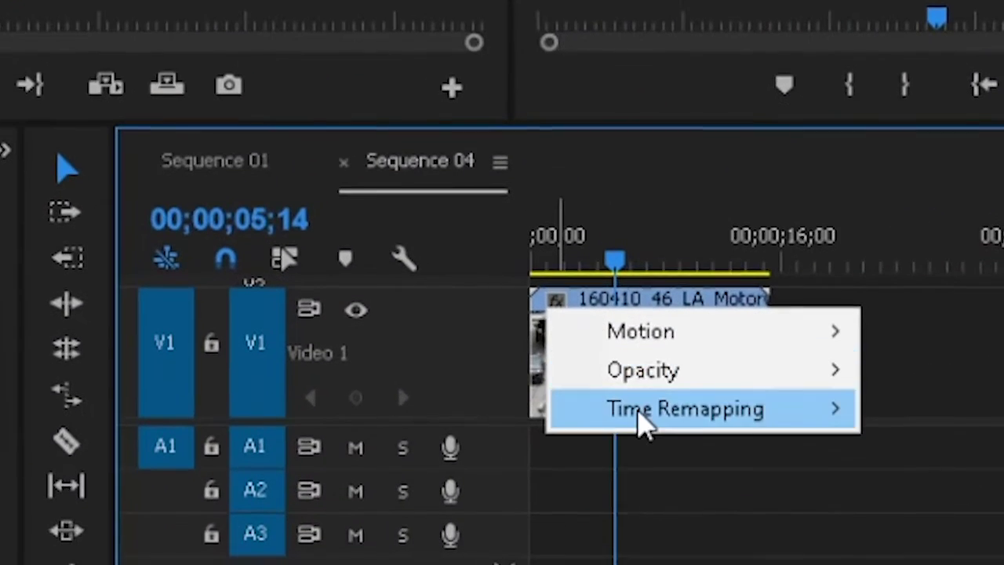
pyautogui.moveTo(561, 464)
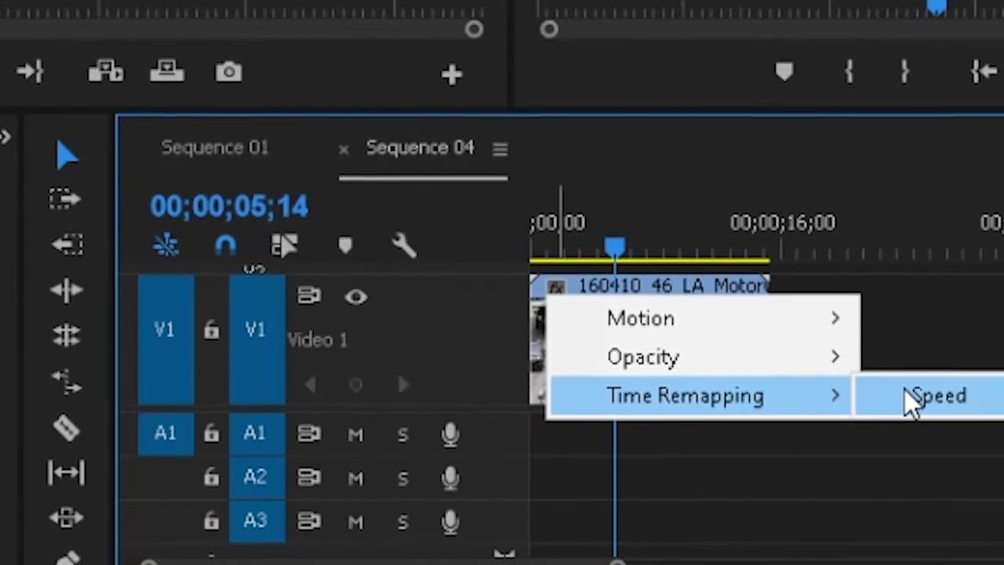
pyautogui.click(912, 398)
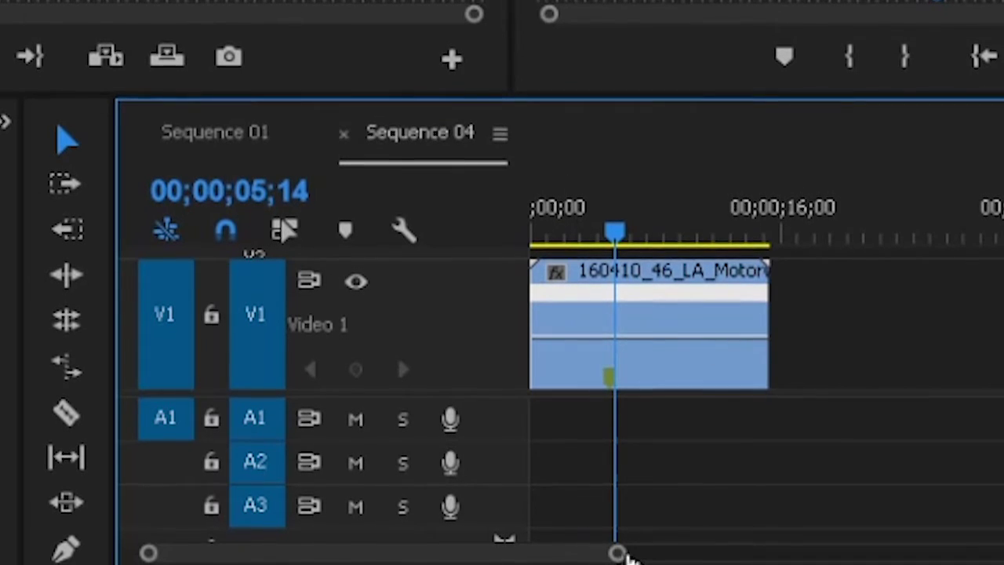
# Zoom the timeline and drag the speed band up to about 500%
pyautogui.moveTo(617, 554); pyautogui.dragTo(459, 540)
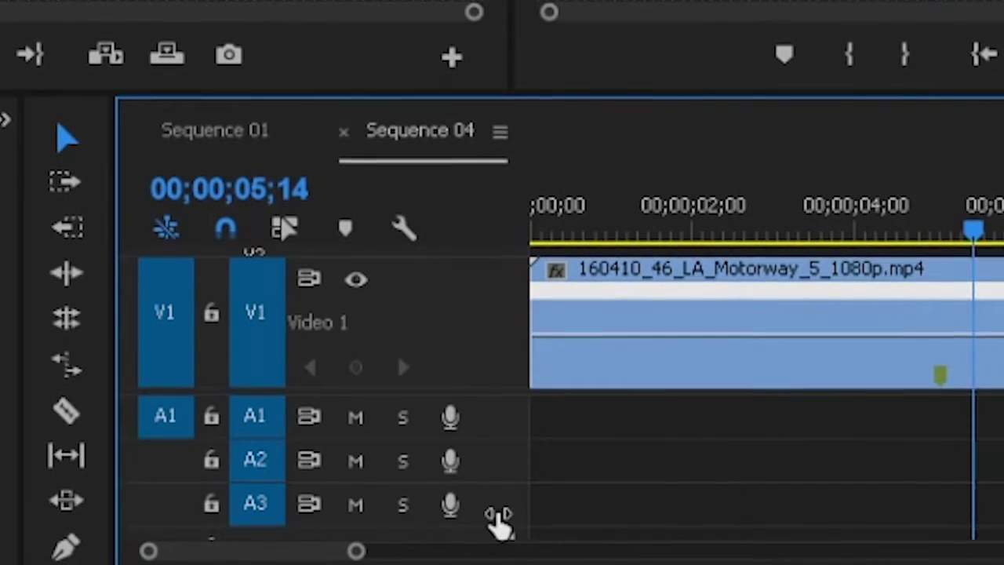
pyautogui.moveTo(459, 540)
pyautogui.mouseDown()
pyautogui.moveTo(527, 517)
pyautogui.moveTo(527, 505)
pyautogui.mouseUp()
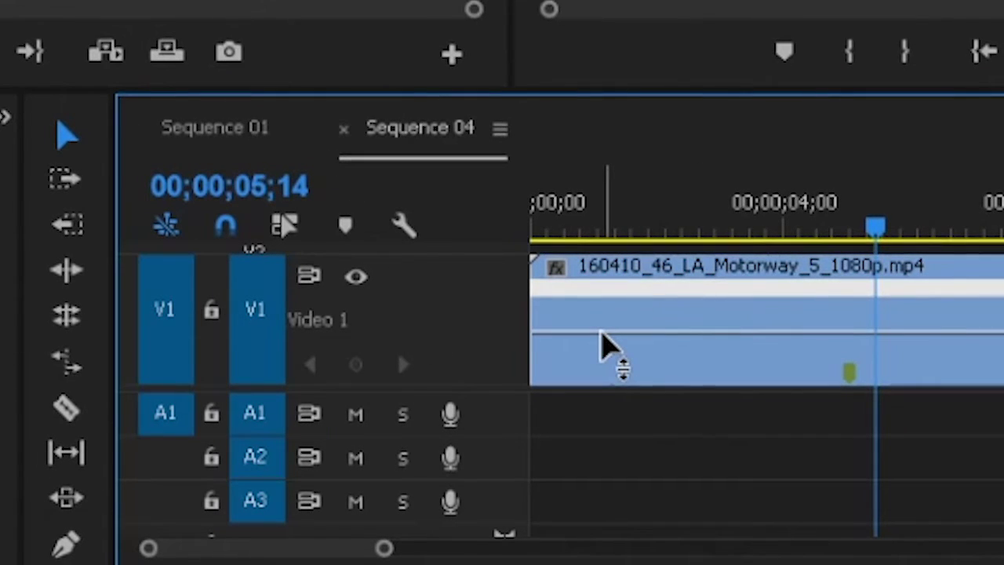
pyautogui.moveTo(601, 334)
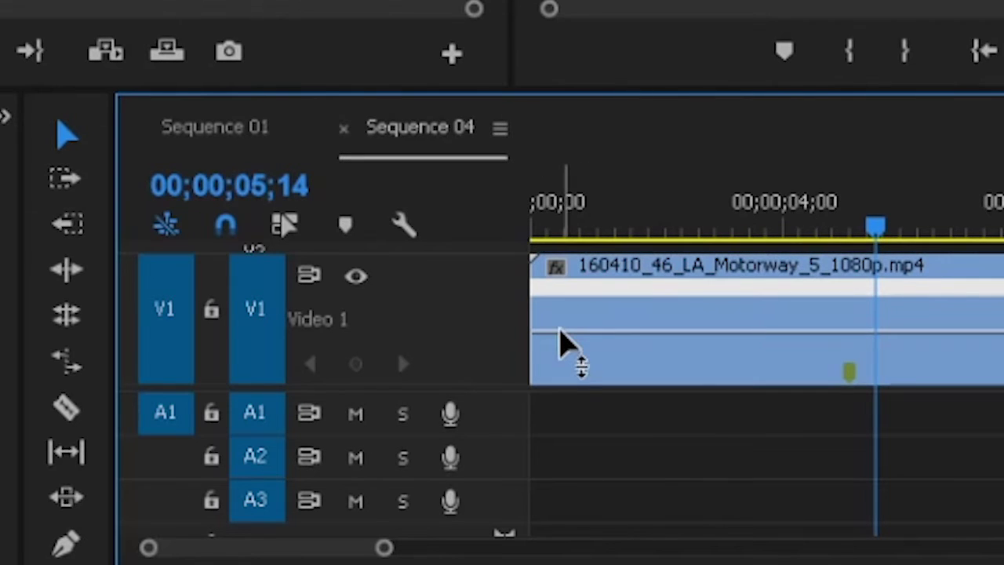
pyautogui.moveTo(561, 334)
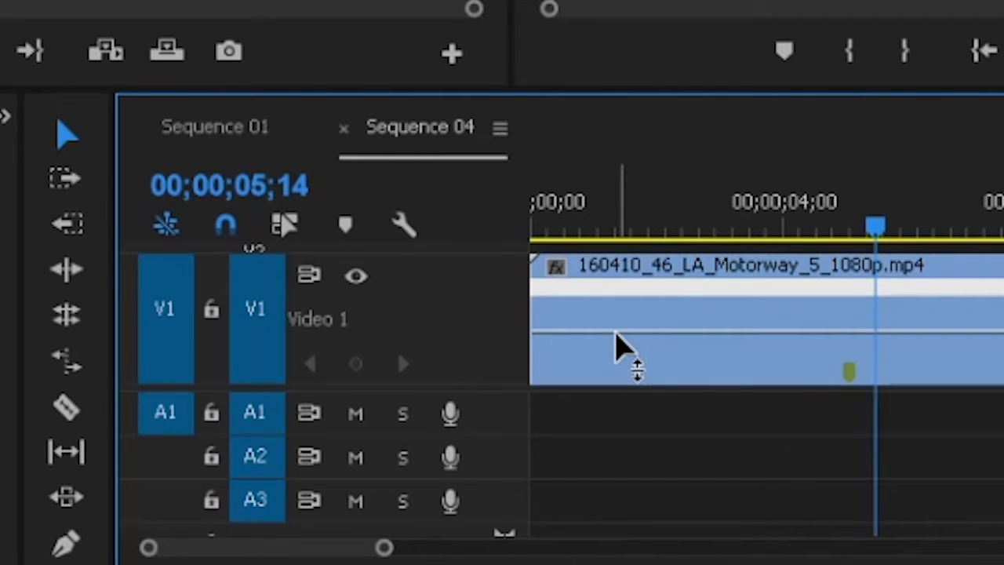
pyautogui.moveTo(618, 335); pyautogui.dragTo(620, 284)
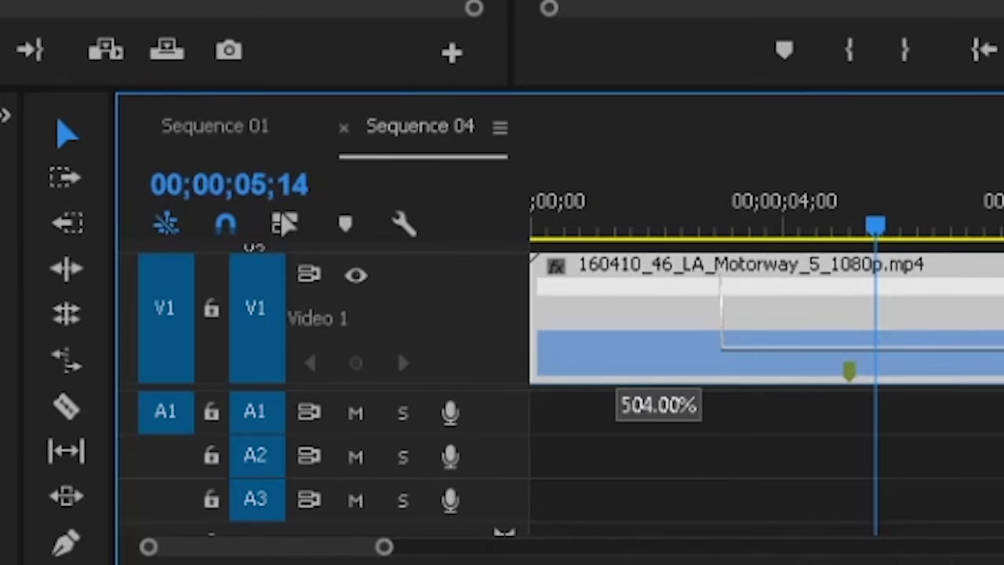
pyautogui.moveTo(620, 284); pyautogui.dragTo(620, 284)
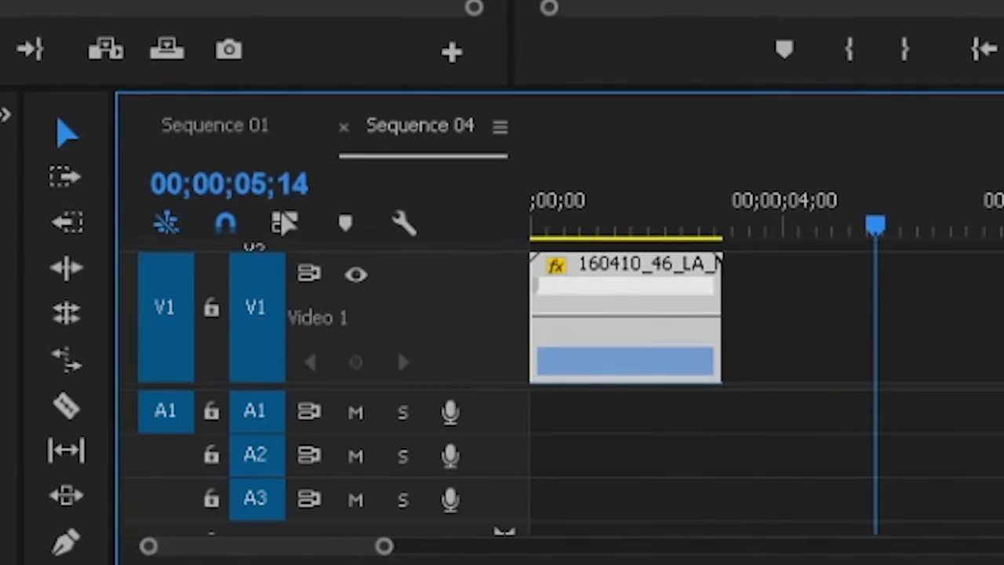
pyautogui.moveTo(703, 194)
pyautogui.mouseDown()
pyautogui.moveTo(524, 187)
pyautogui.moveTo(576, 195)
pyautogui.moveTo(579, 185)
pyautogui.mouseUp()
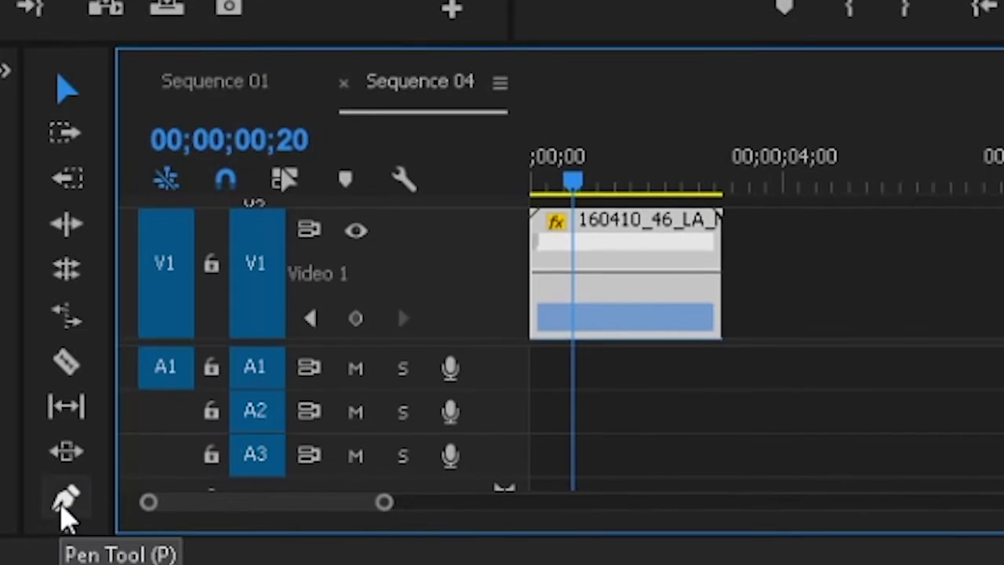
# Add a speed keyframe at 00;00;00;20 with the Pen tool and zoom the timeline in
pyautogui.click(66, 506)
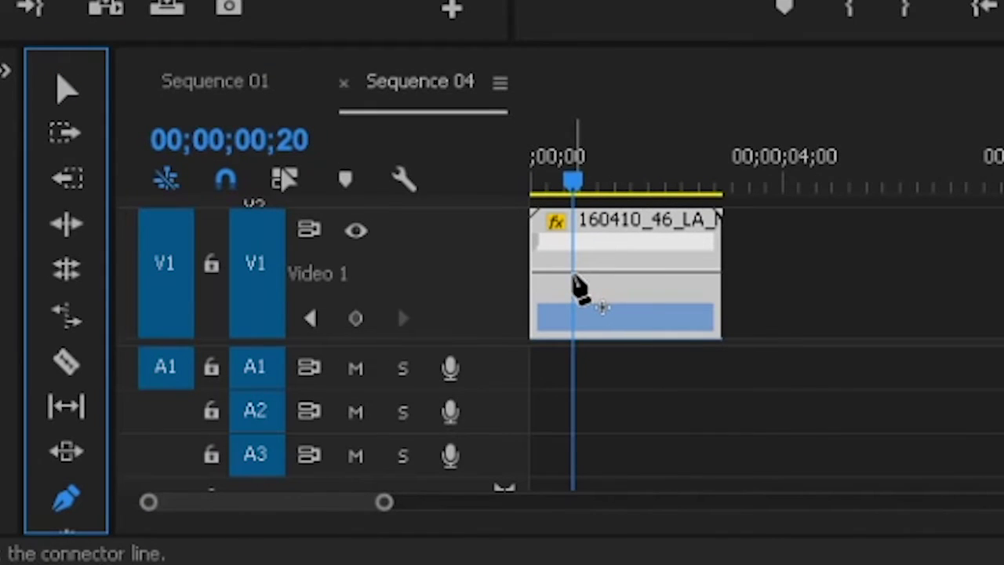
pyautogui.click(577, 289)
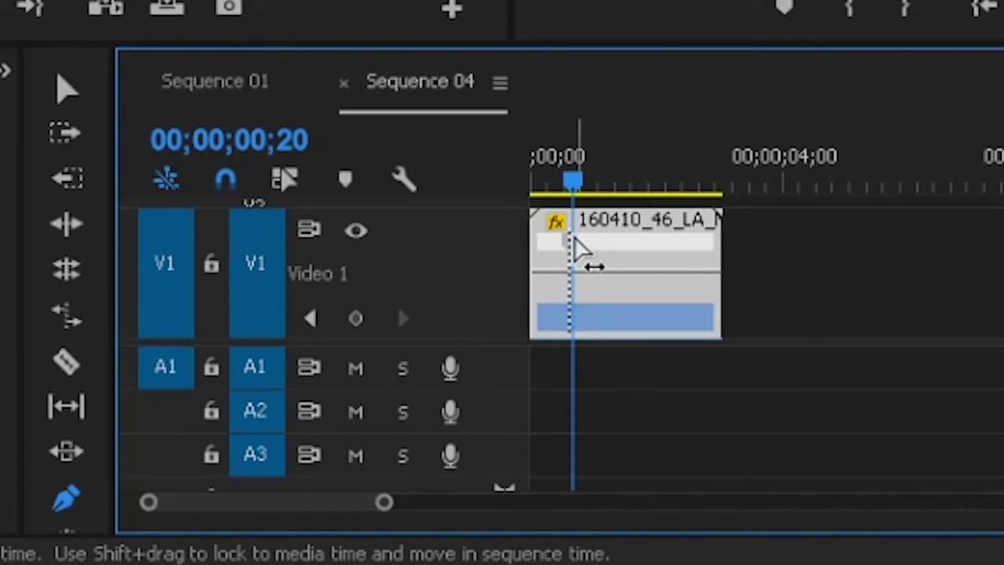
pyautogui.press('v')
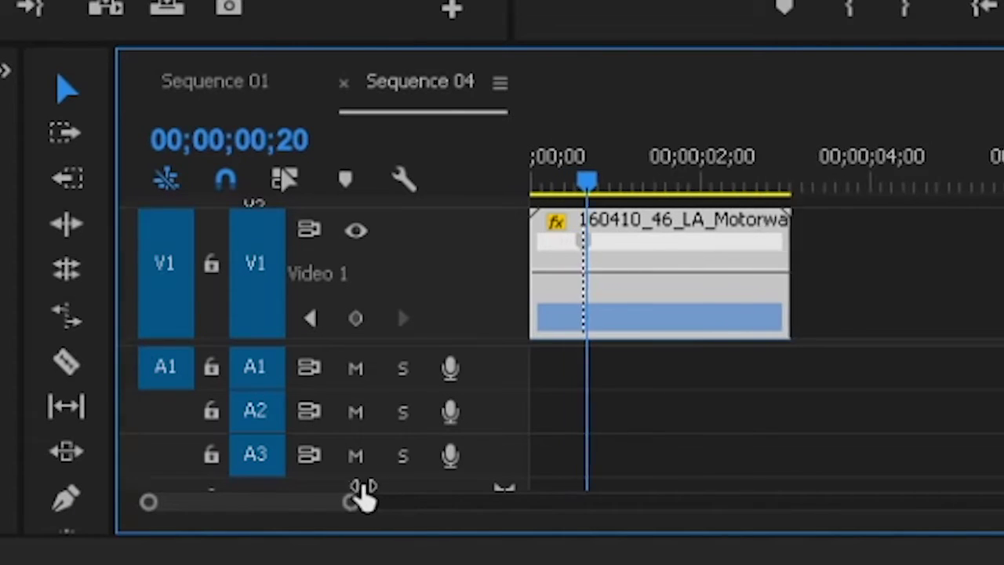
pyautogui.moveTo(386, 506); pyautogui.dragTo(324, 473)
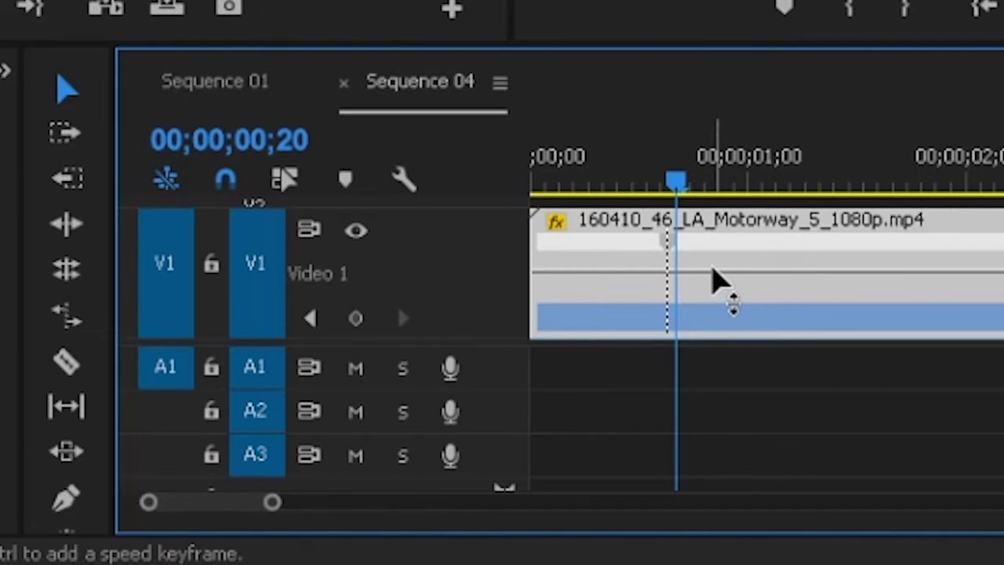
# Lower the speed after the first keyframe and add a keyframe at 00;00;01;07
pyautogui.moveTo(713, 271)
pyautogui.mouseDown()
pyautogui.moveTo(695, 310)
pyautogui.moveTo(701, 345)
pyautogui.moveTo(698, 337)
pyautogui.mouseUp()
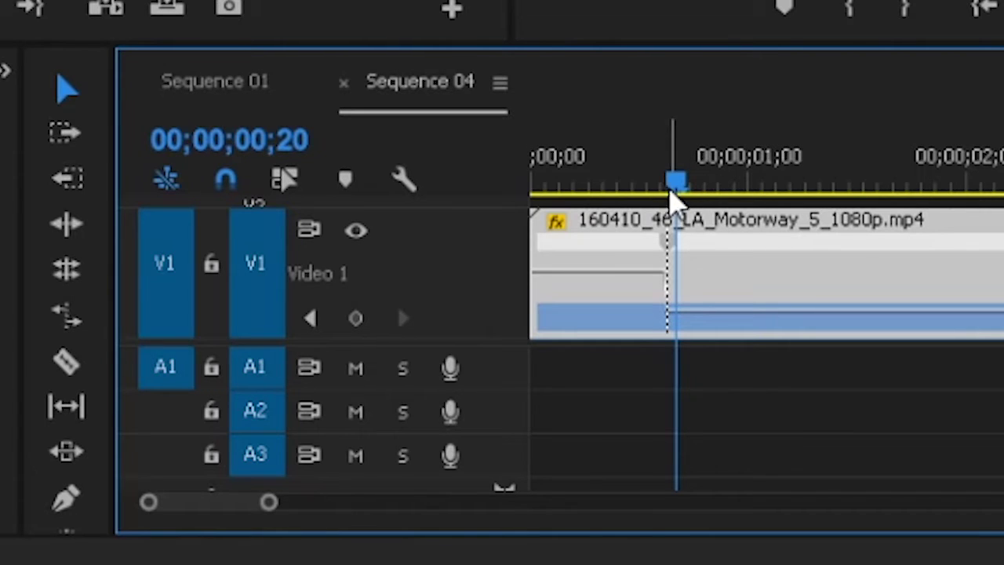
pyautogui.moveTo(672, 179)
pyautogui.mouseDown()
pyautogui.moveTo(681, 198)
pyautogui.moveTo(794, 207)
pyautogui.mouseUp()
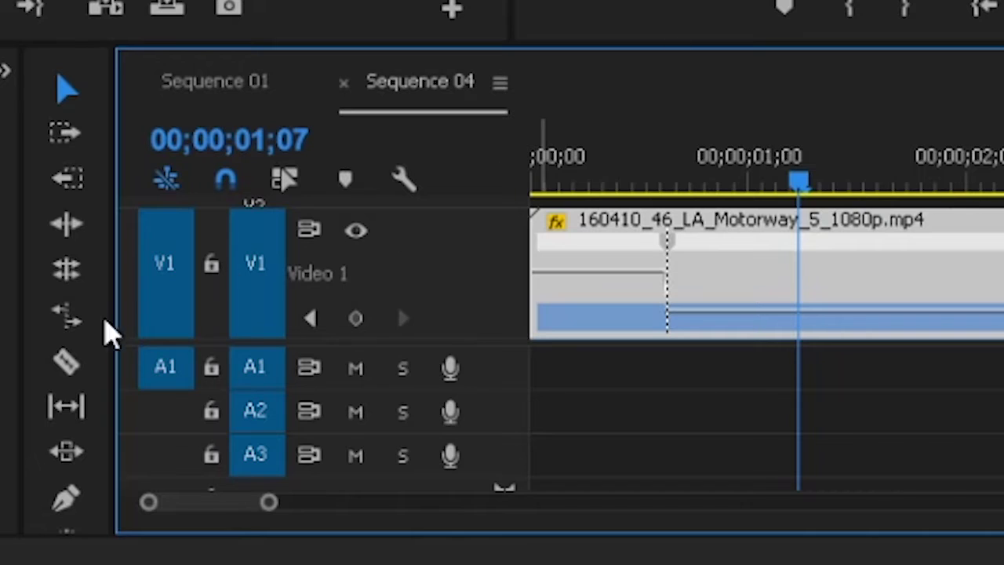
pyautogui.moveTo(185, 558)
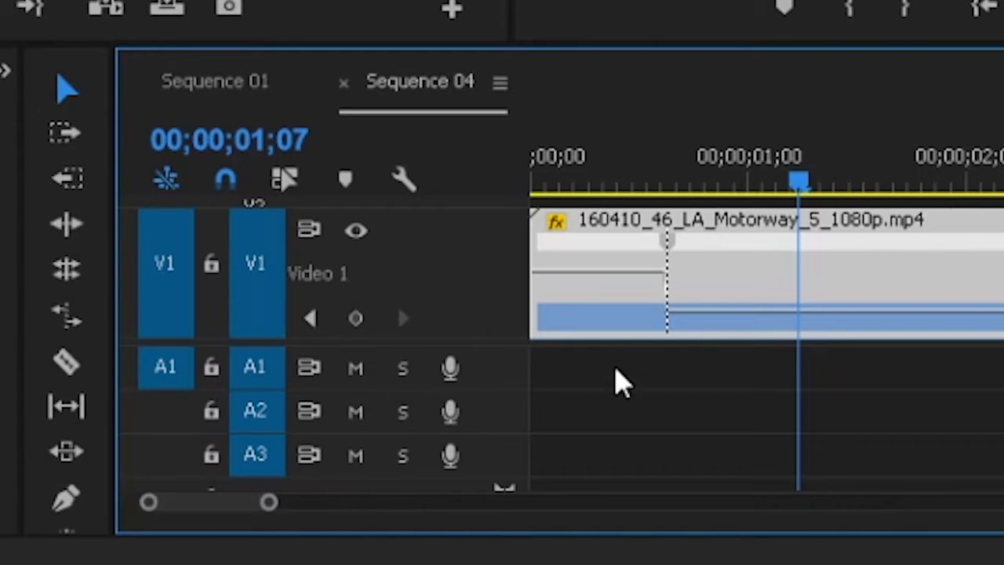
pyautogui.press('p')
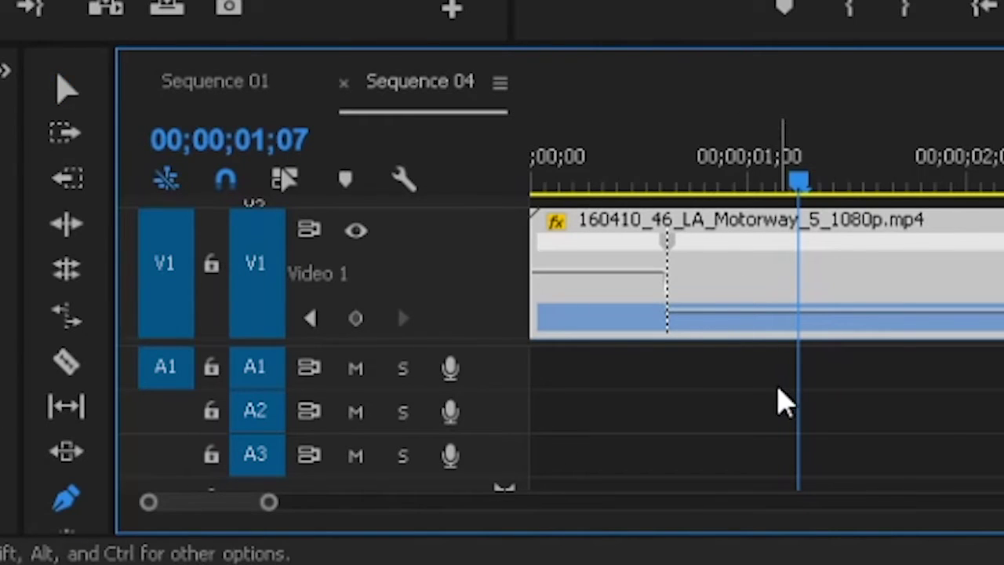
pyautogui.click(798, 314)
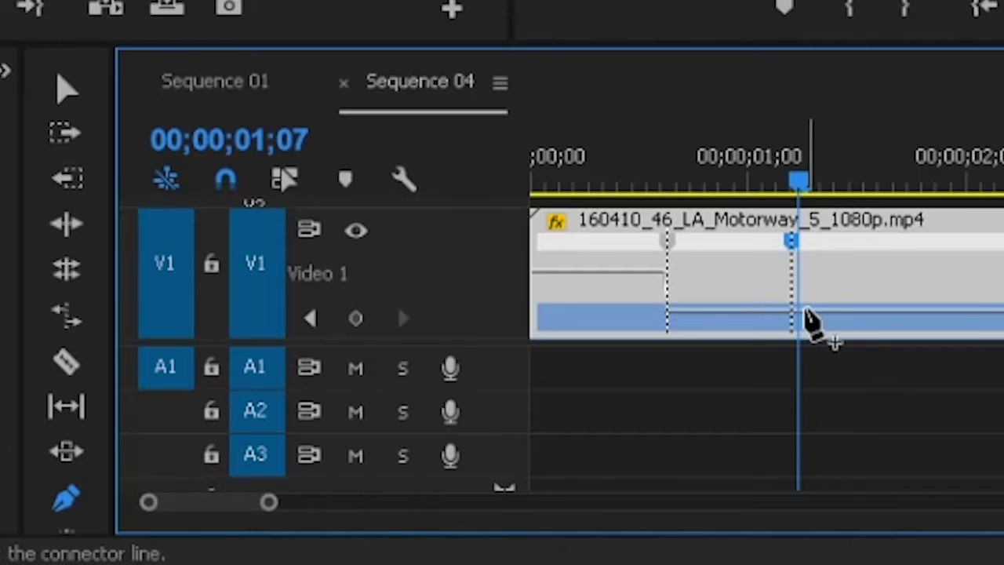
# Undo the accidental clip removal and raise that speed segment to about 133%
pyautogui.click(70, 89)
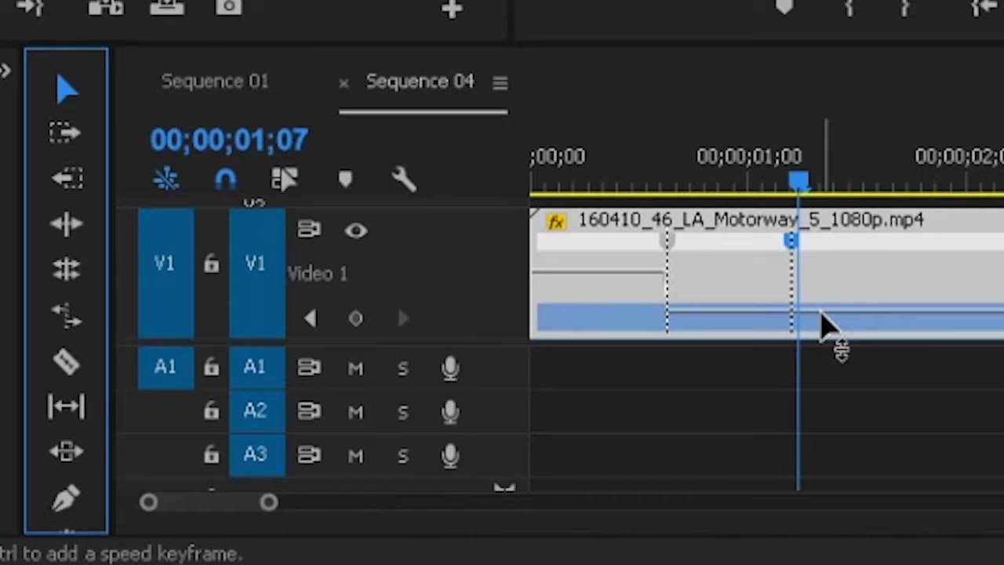
pyautogui.moveTo(822, 317)
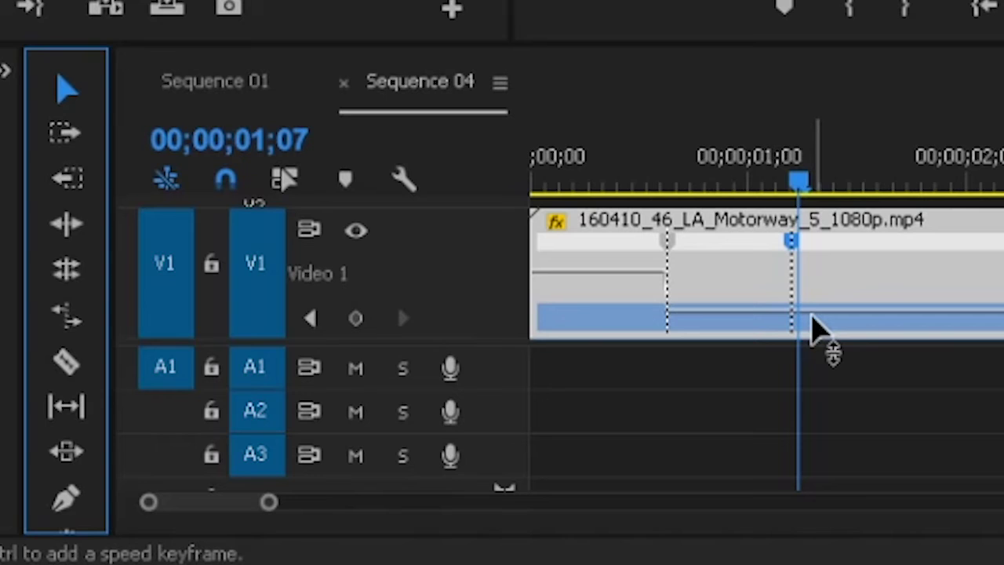
pyautogui.moveTo(836, 280); pyautogui.dragTo(829, 203)
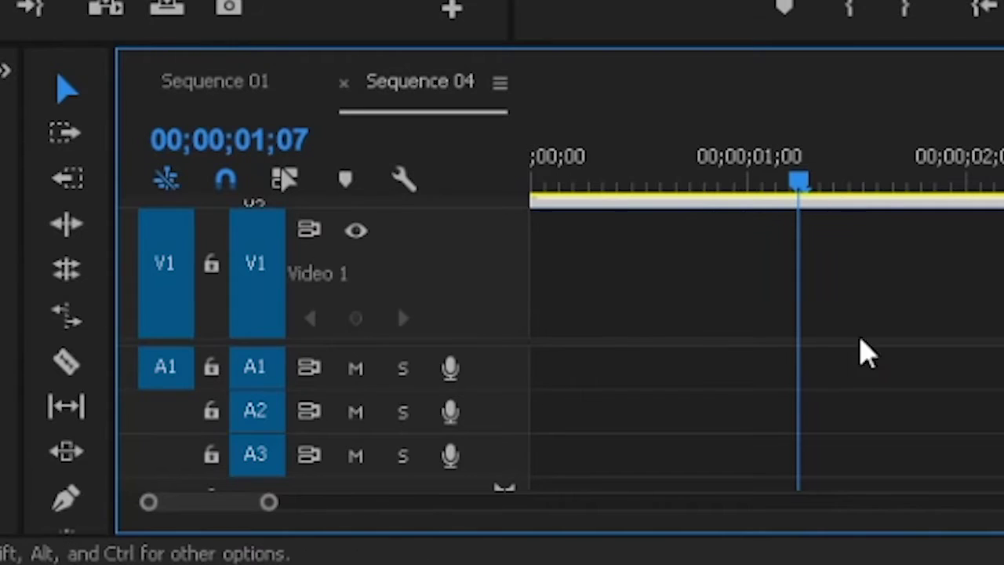
pyautogui.moveTo(865, 286); pyautogui.dragTo(771, 294)
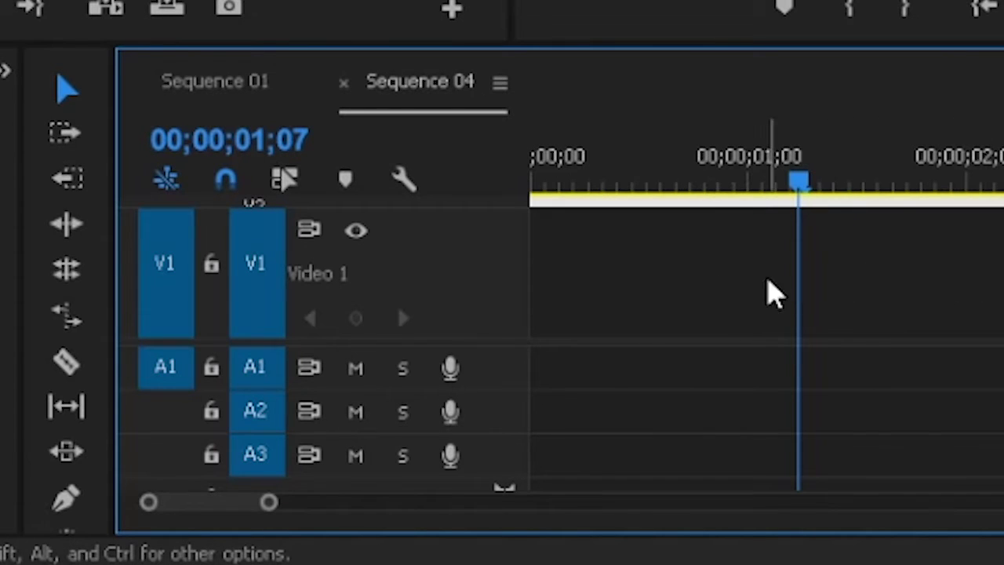
pyautogui.hotkey('ctrl', 'z')
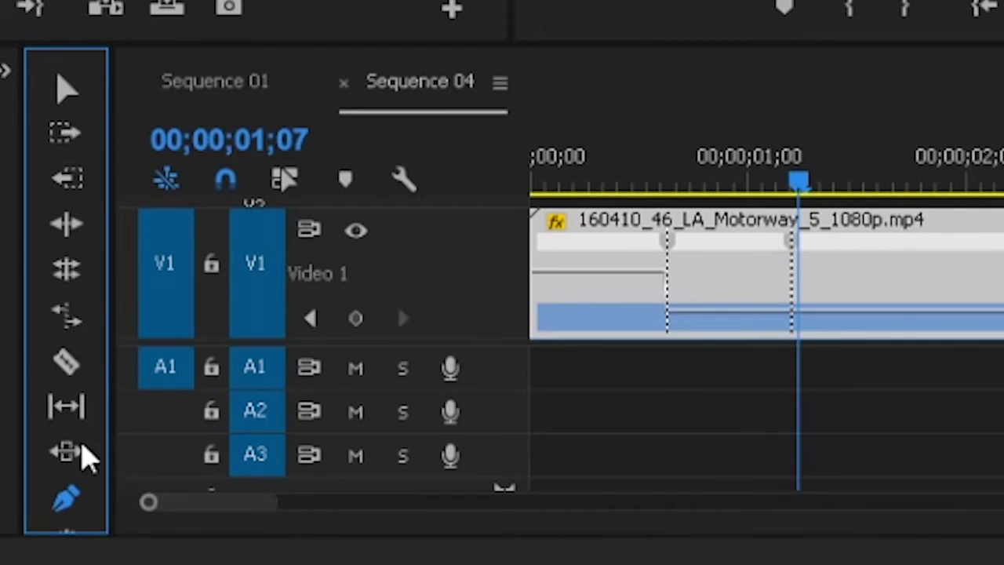
pyautogui.click(68, 89)
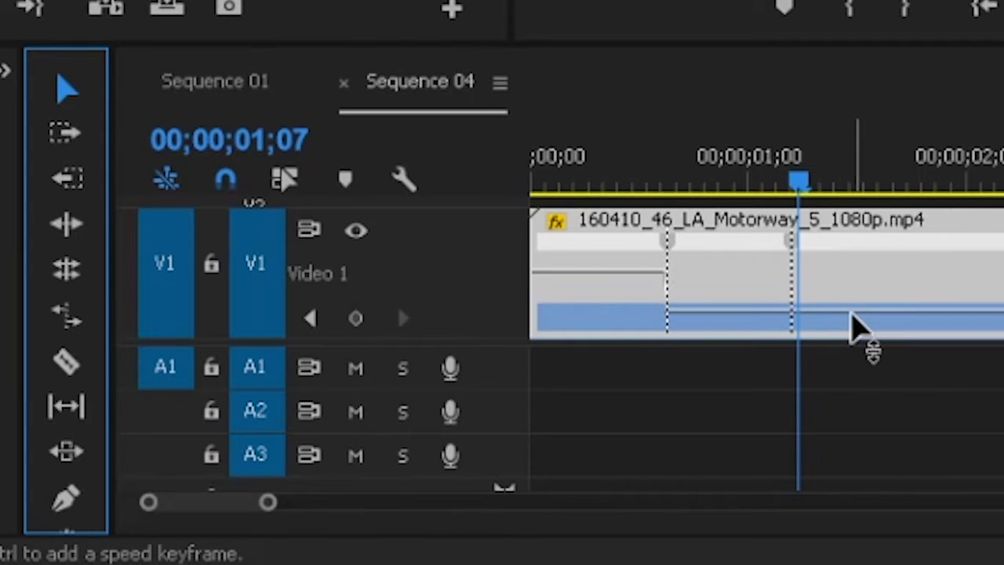
pyautogui.moveTo(856, 324); pyautogui.dragTo(856, 271)
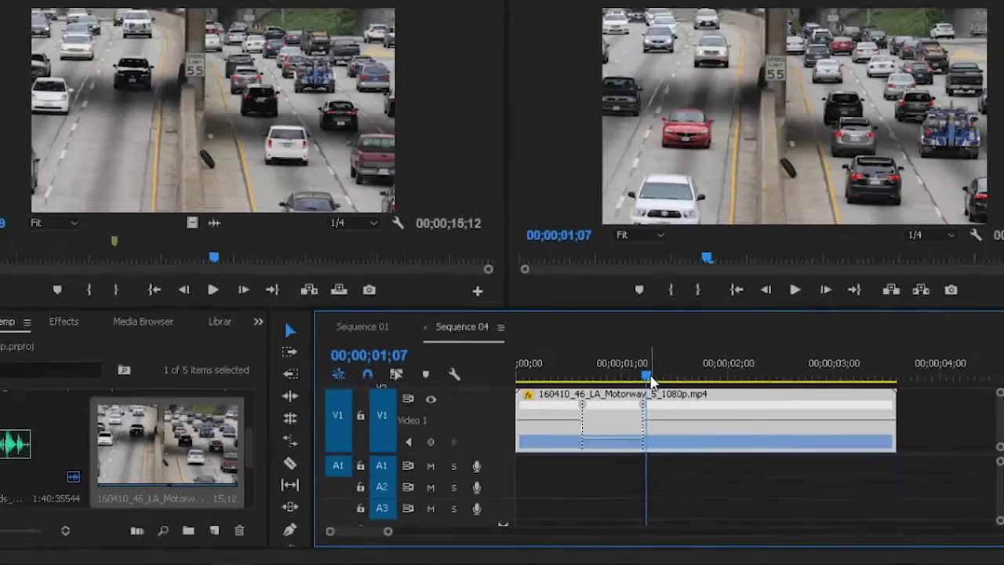
# Review the slowed section, then step the playhead forward to 00;00;01;20
pyautogui.moveTo(650, 380)
pyautogui.mouseDown()
pyautogui.moveTo(619, 393)
pyautogui.moveTo(633, 382)
pyautogui.mouseUp()
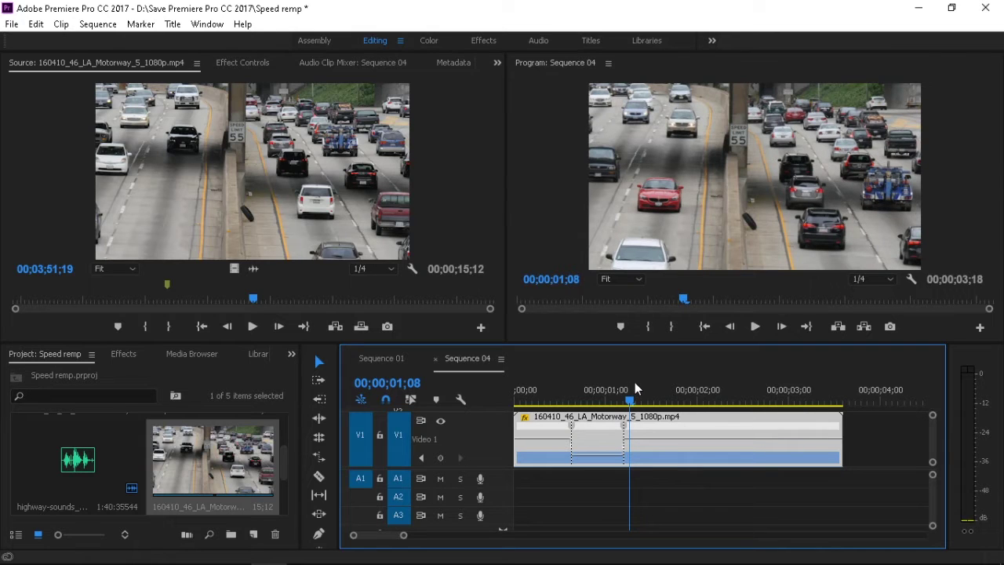
pyautogui.click(636, 387)
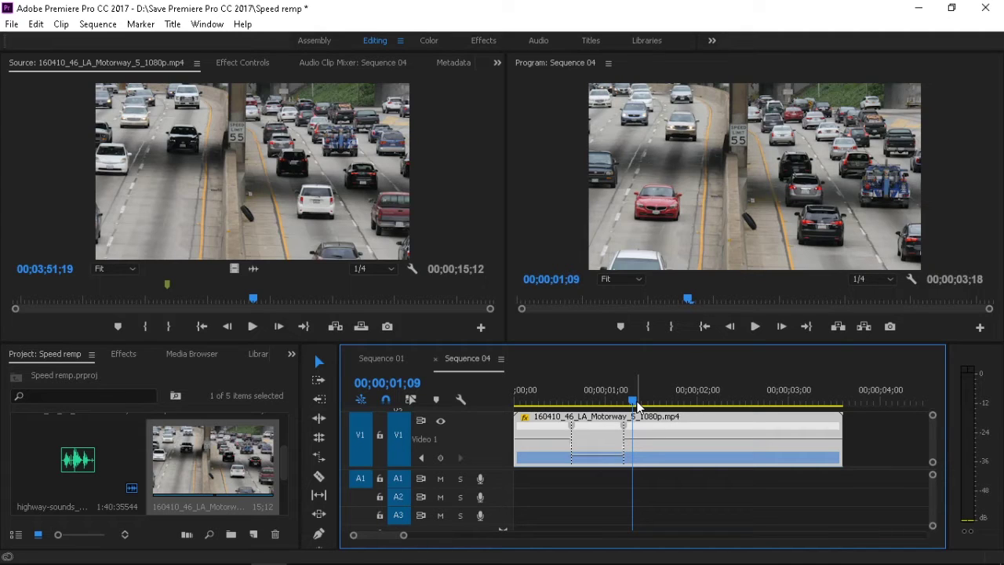
pyautogui.moveTo(636, 405); pyautogui.dragTo(658, 400)
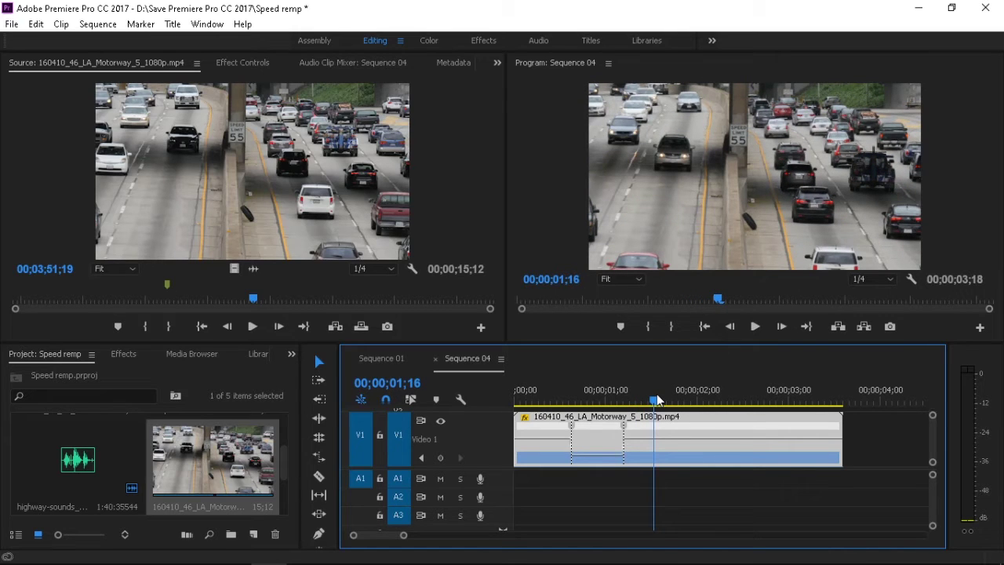
pyautogui.moveTo(659, 400); pyautogui.dragTo(666, 398)
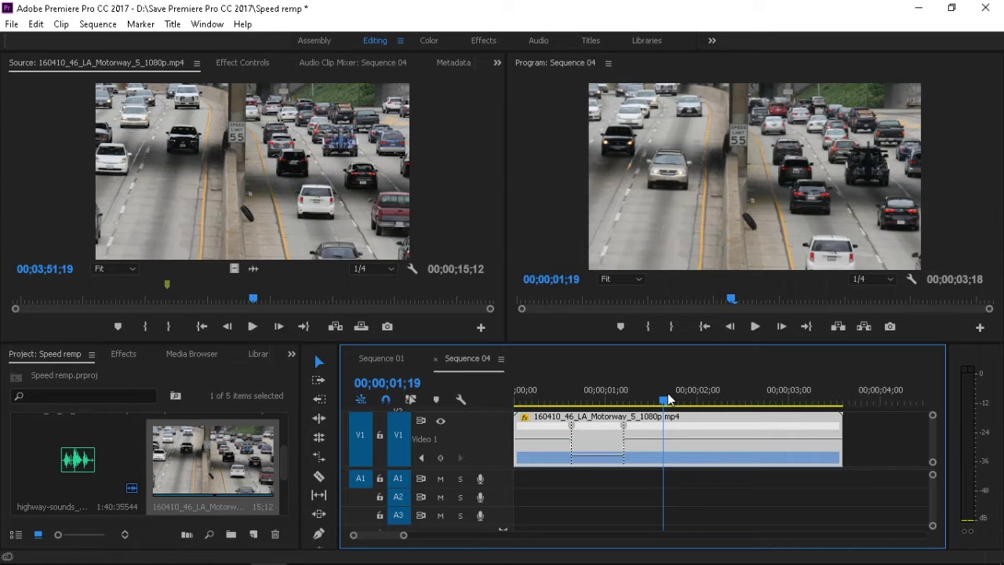
pyautogui.moveTo(668, 395); pyautogui.dragTo(670, 395)
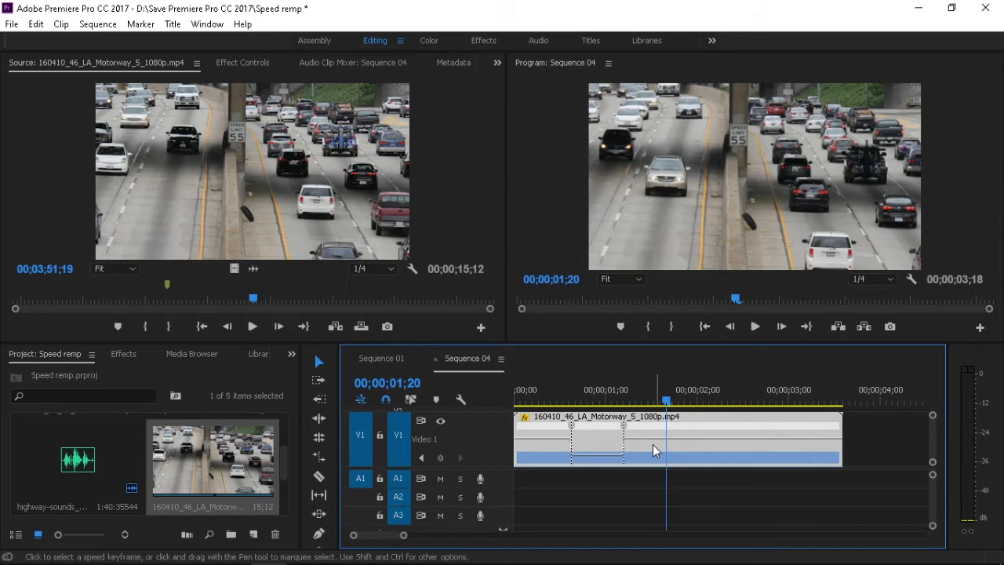
# Add a speed keyframe at 01;20 and slow the following section to 14%
pyautogui.click(318, 533)
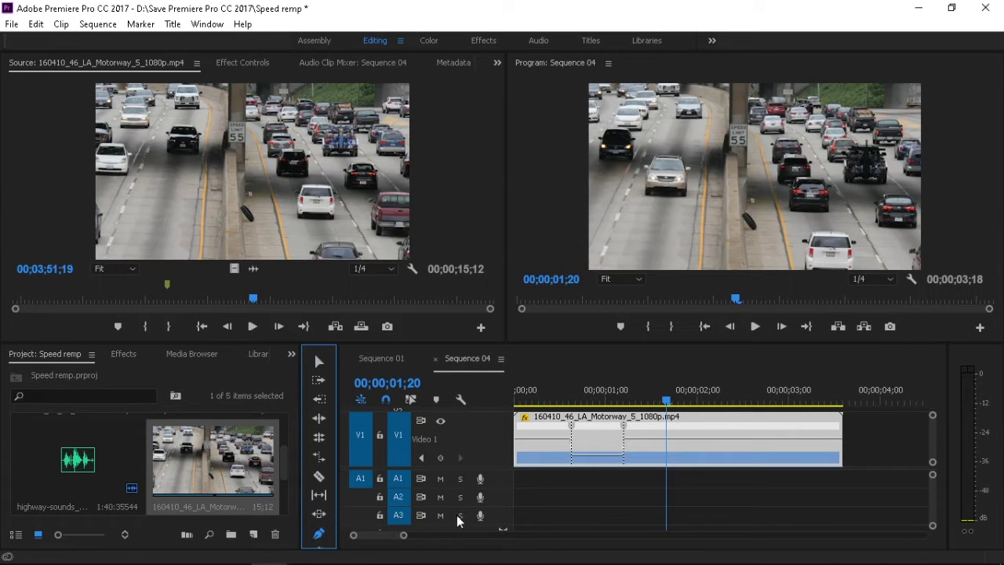
pyautogui.click(669, 425)
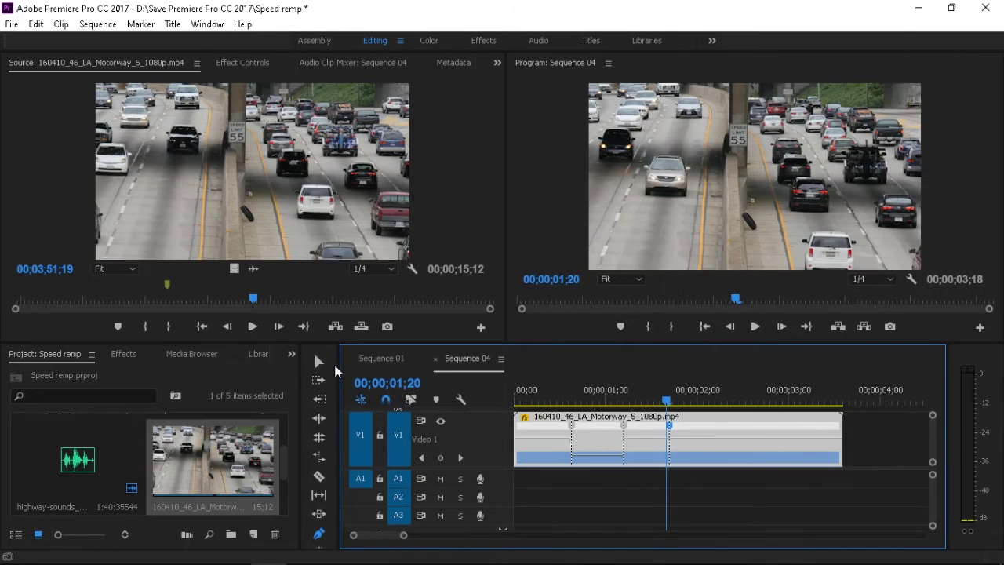
pyautogui.click(319, 361)
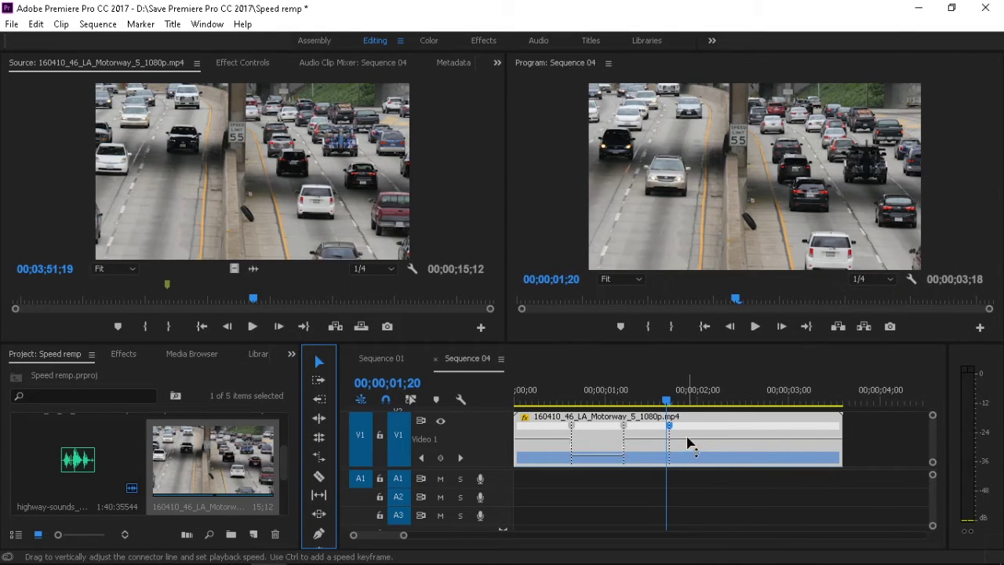
pyautogui.moveTo(688, 444); pyautogui.dragTo(698, 471)
pyautogui.moveTo(740, 396); pyautogui.dragTo(729, 396)
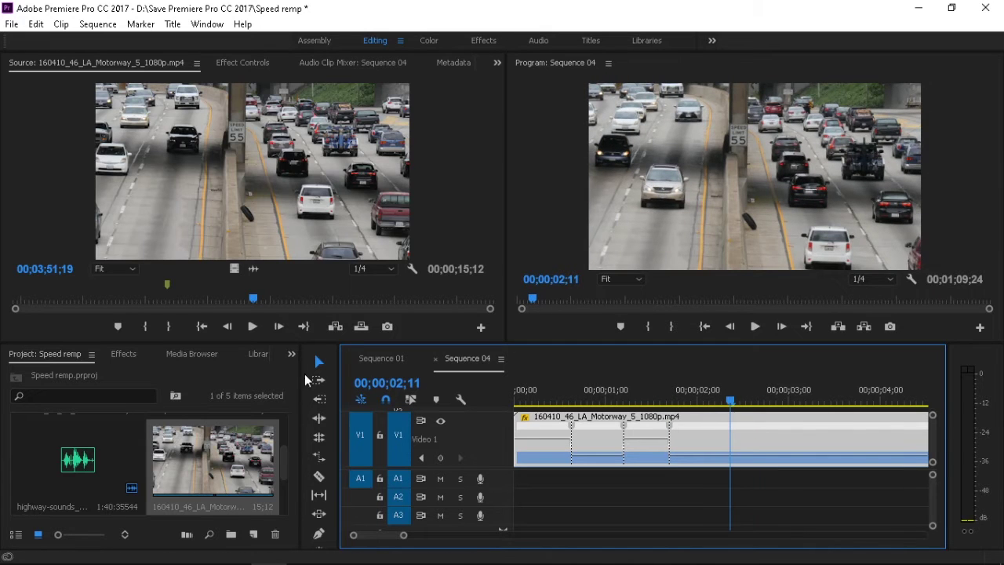
# Add a keyframe at 02;11, speed up what follows to 455%, and review the ramp
pyautogui.click(319, 533)
pyautogui.click(728, 453)
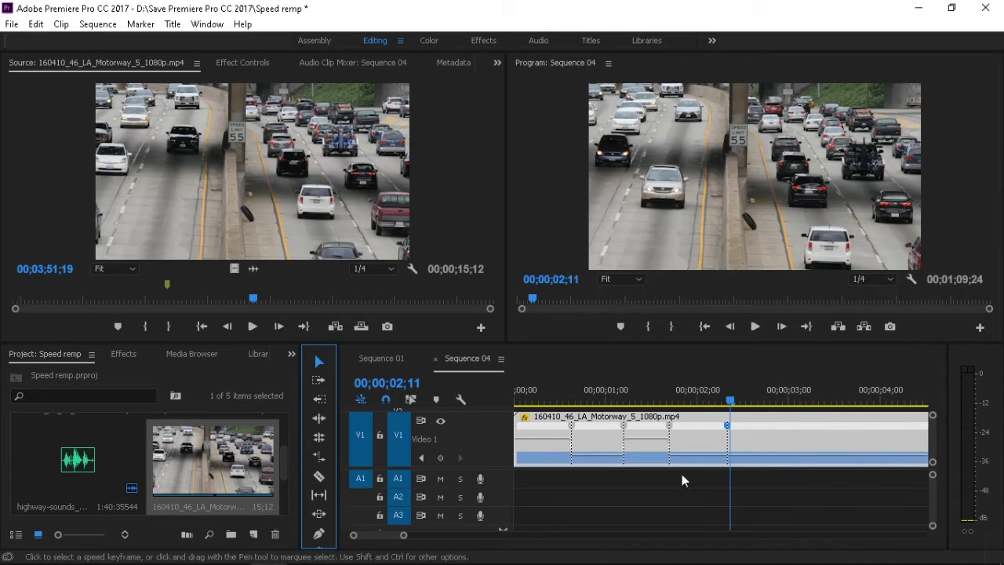
pyautogui.moveTo(790, 453); pyautogui.dragTo(790, 440)
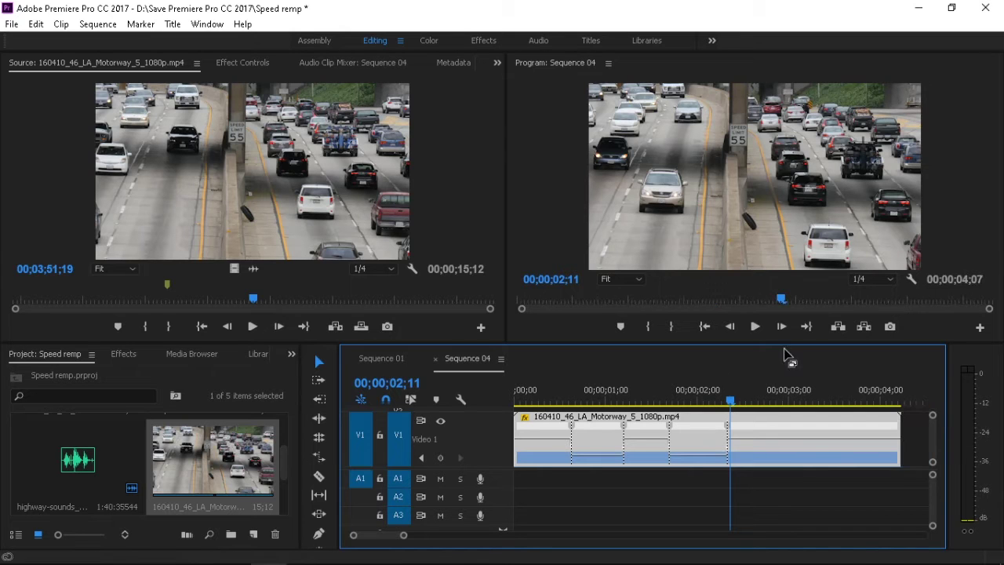
pyautogui.moveTo(728, 403)
pyautogui.mouseDown()
pyautogui.moveTo(577, 402)
pyautogui.moveTo(752, 402)
pyautogui.mouseUp()
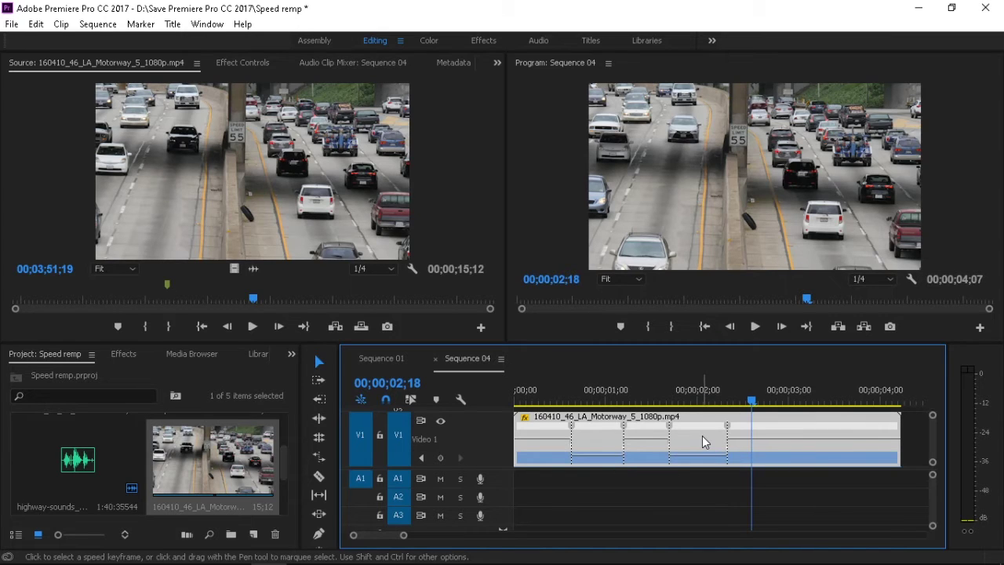
# Put the playhead at 00;00;02;25 and add a speed keyframe there
pyautogui.moveTo(753, 402); pyautogui.dragTo(761, 403)
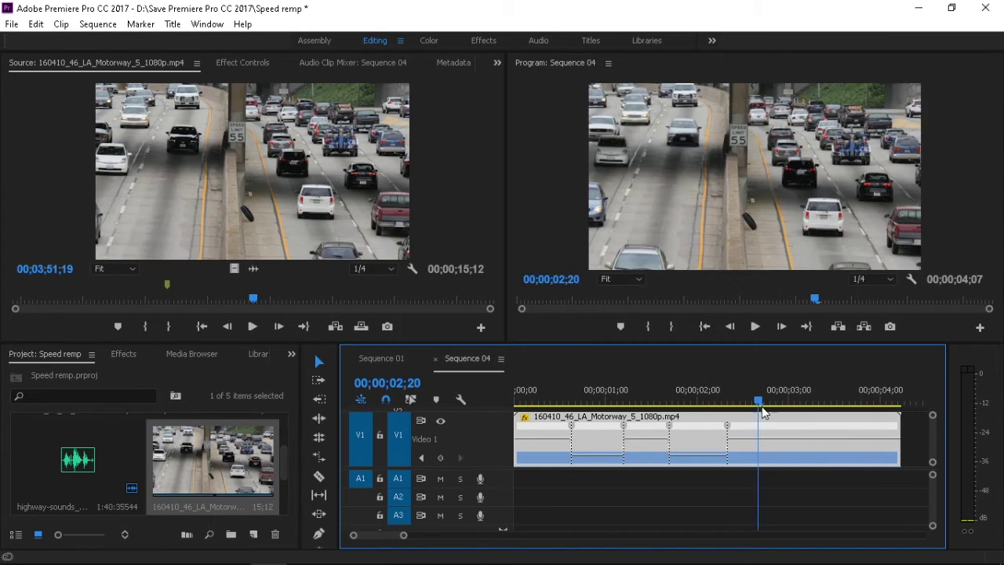
pyautogui.press('Right')
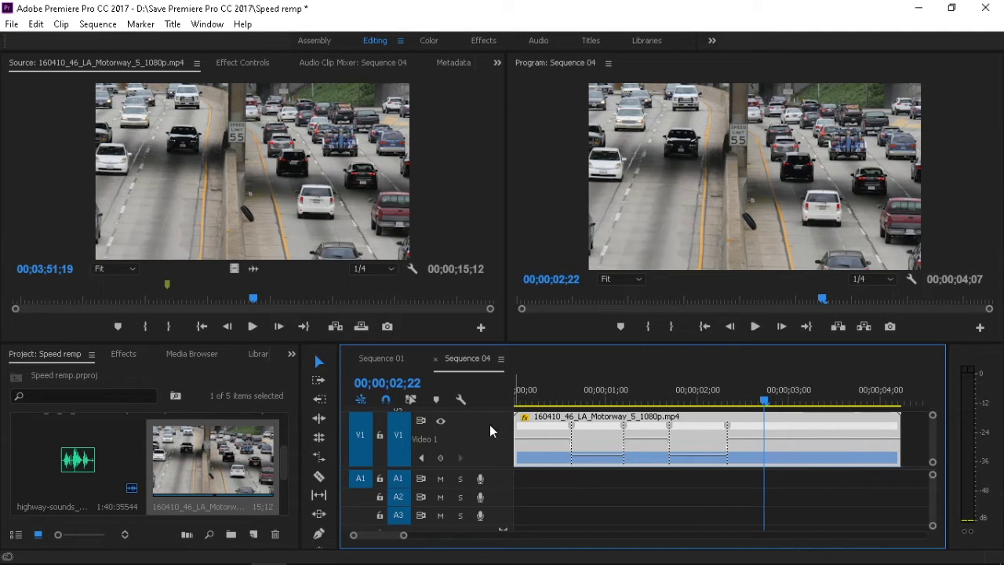
pyautogui.click(774, 403)
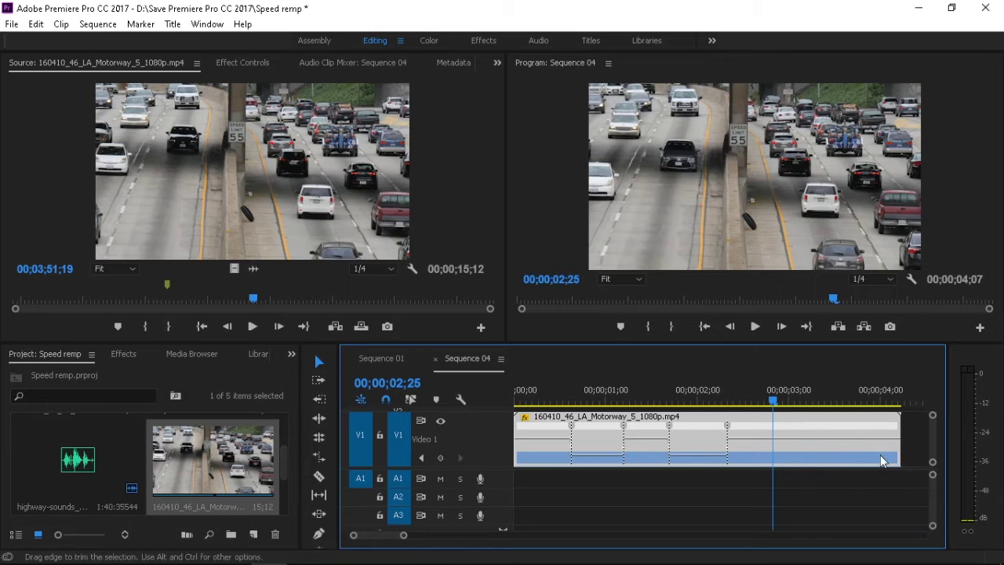
pyautogui.click(318, 535)
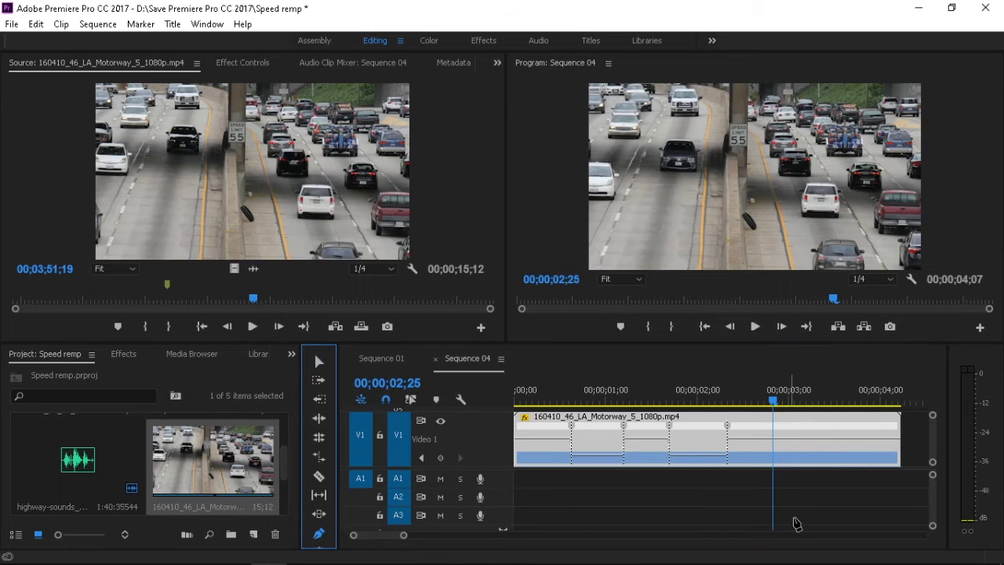
pyautogui.click(773, 444)
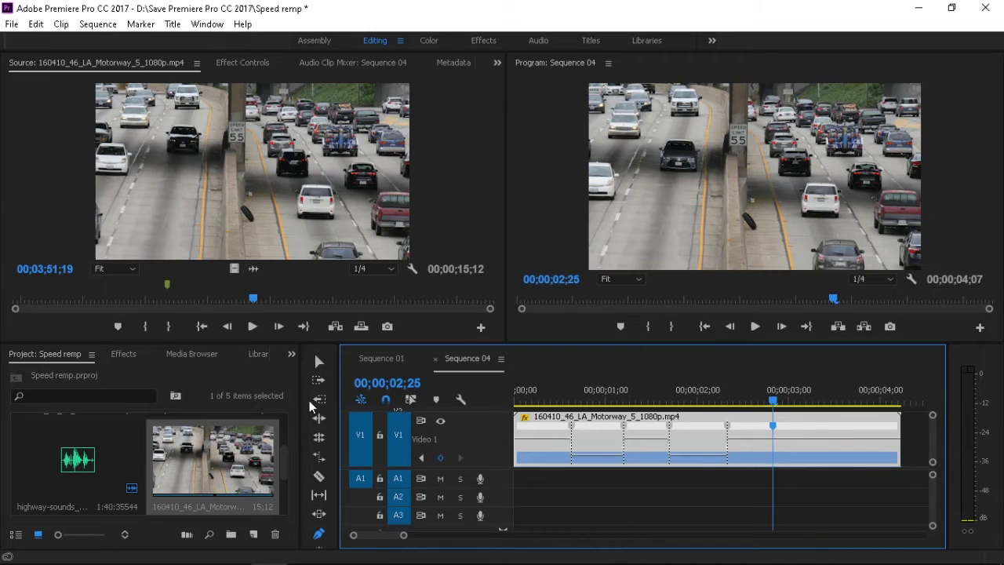
# Slow the section after 02;25, add a later keyframe, and raise the final stretch to 1000%
pyautogui.click(319, 361)
pyautogui.moveTo(800, 444); pyautogui.dragTo(787, 467)
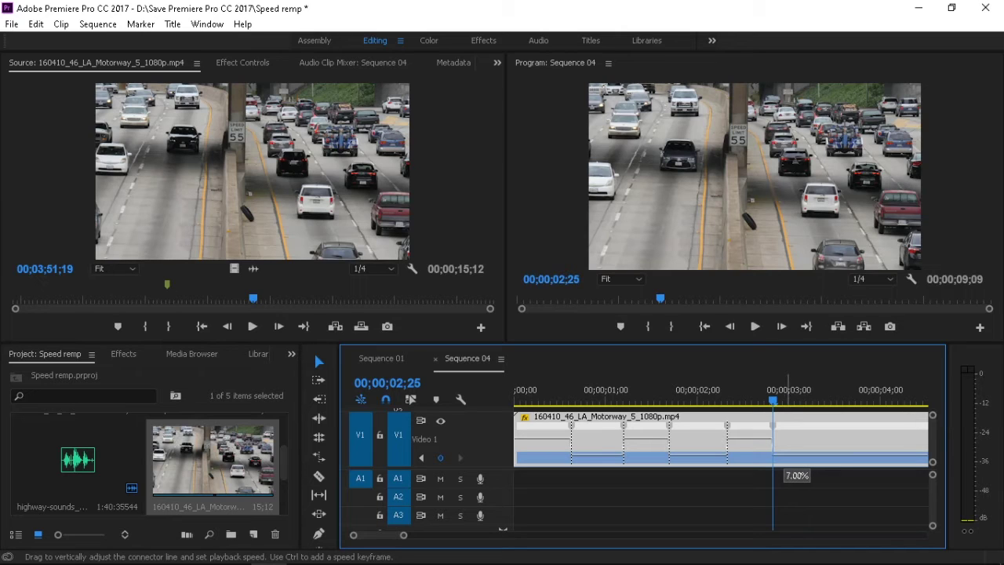
pyautogui.click(318, 533)
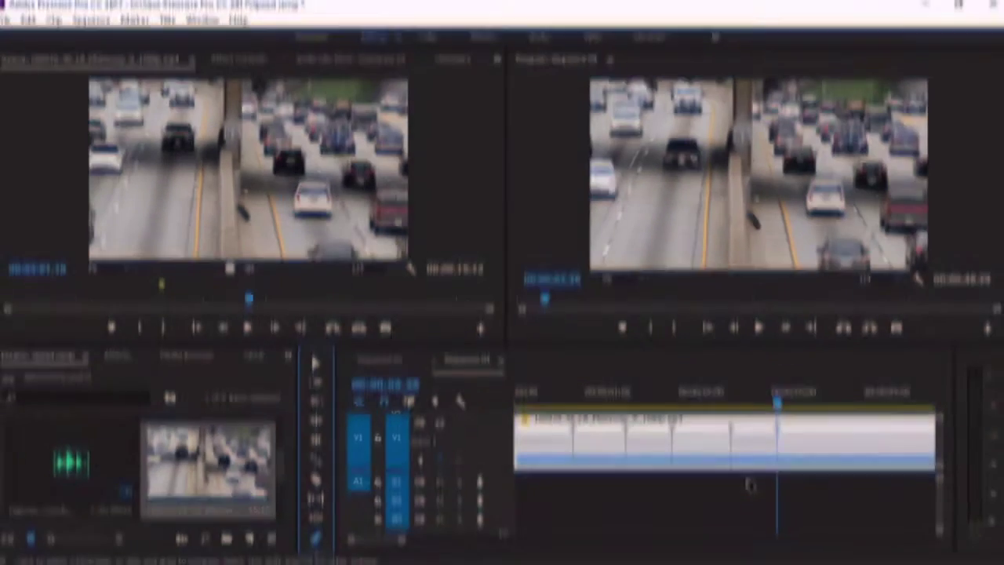
pyautogui.click(844, 458)
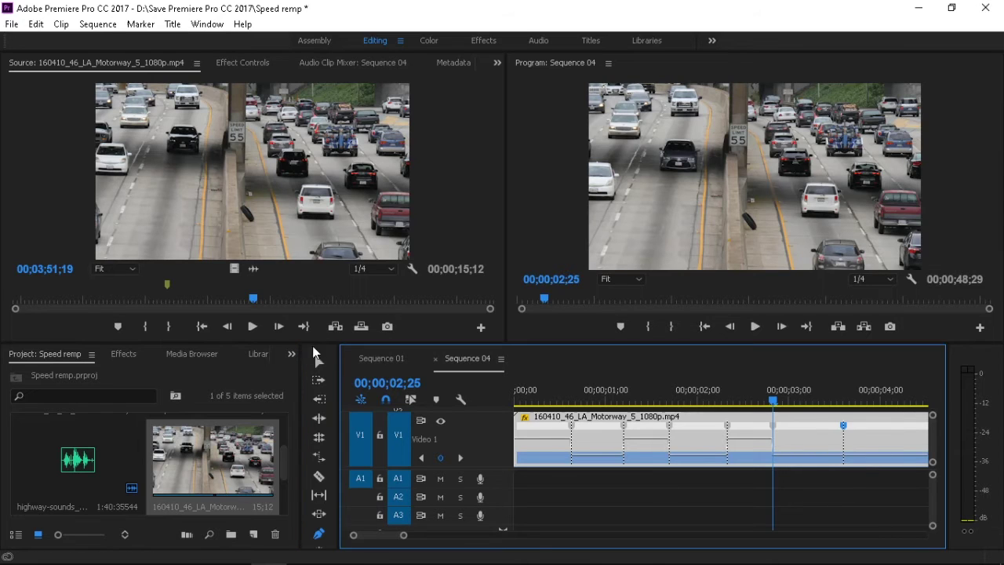
pyautogui.click(319, 359)
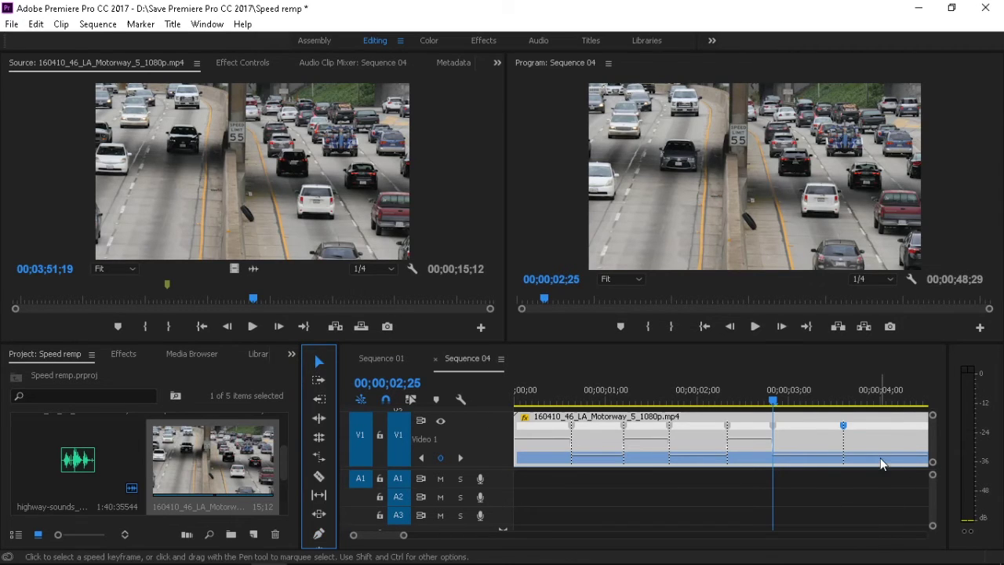
pyautogui.moveTo(876, 462); pyautogui.dragTo(876, 447)
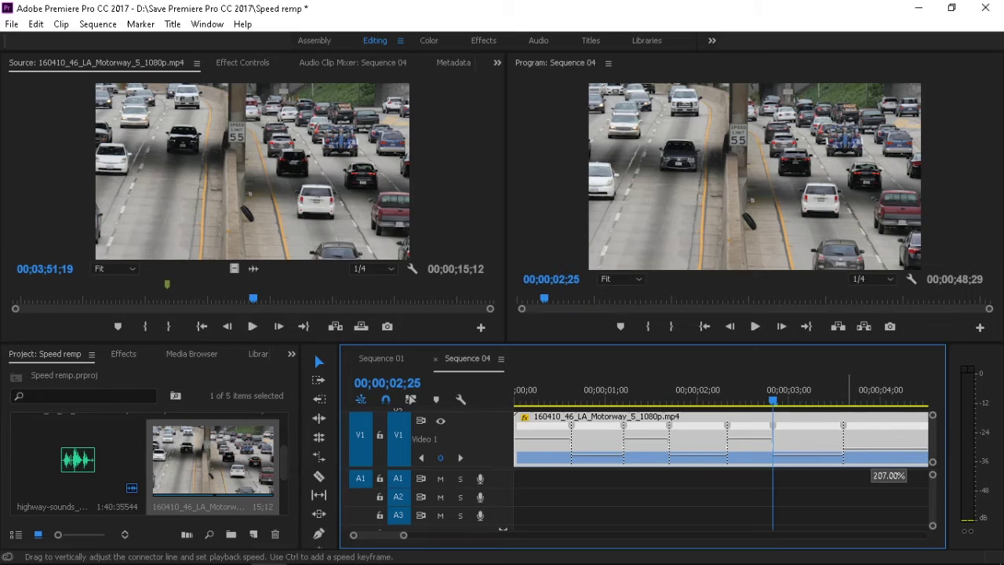
pyautogui.moveTo(858, 448); pyautogui.dragTo(869, 436)
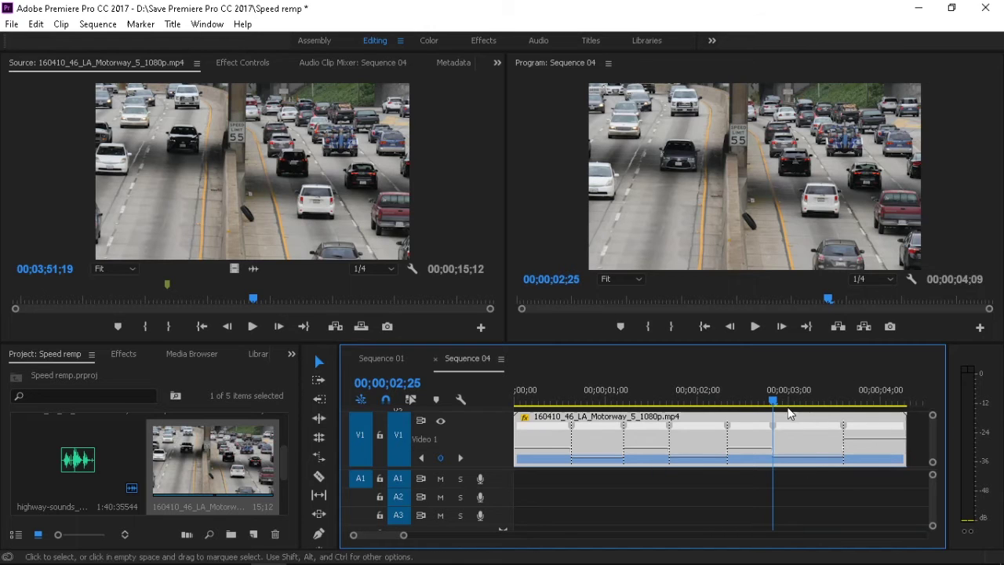
pyautogui.moveTo(766, 396); pyautogui.dragTo(538, 444)
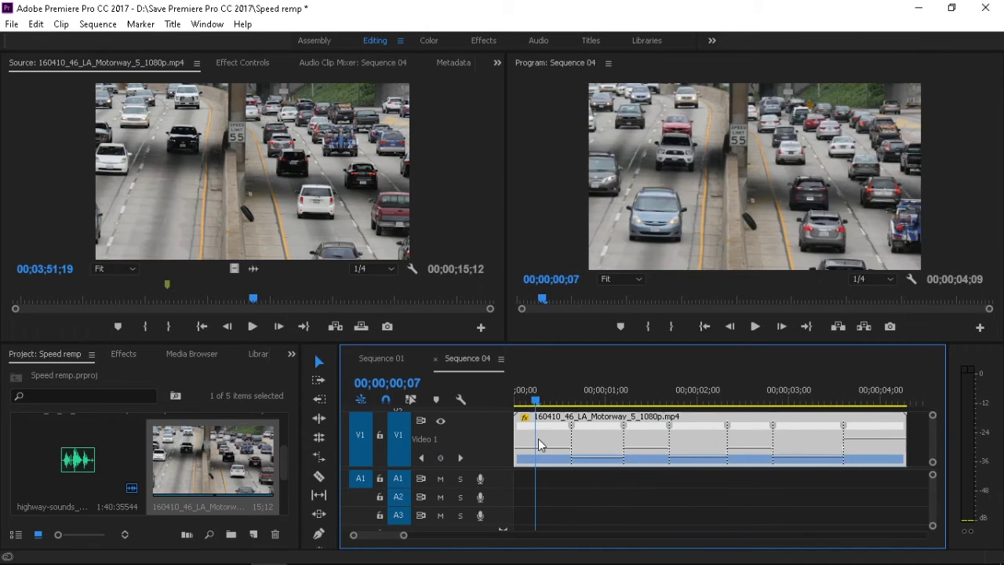
pyautogui.press('space')
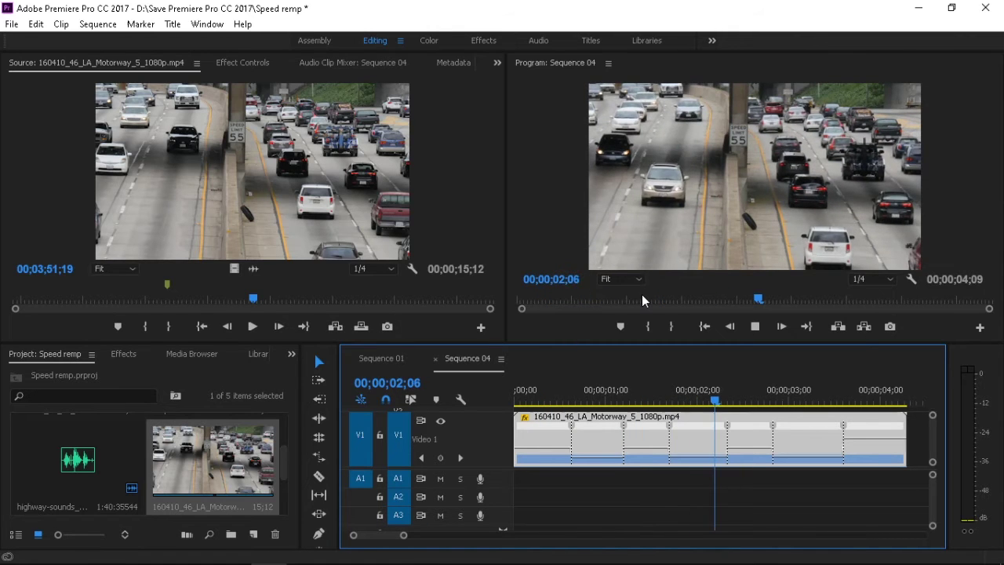
pyautogui.moveTo(691, 396)
pyautogui.mouseDown()
pyautogui.moveTo(602, 421)
pyautogui.moveTo(601, 461)
pyautogui.moveTo(564, 437)
pyautogui.mouseUp()
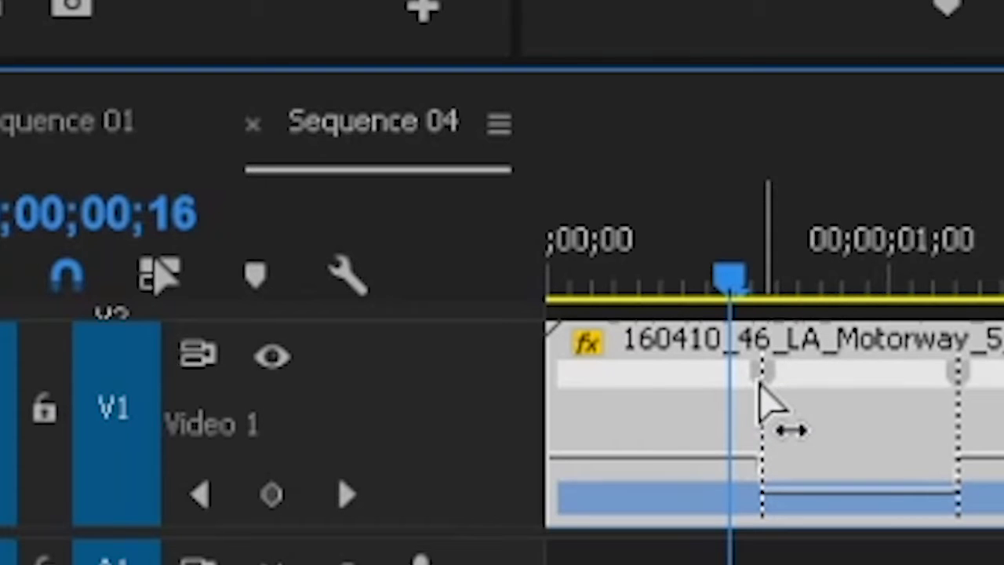
# Split the first speed keyframe into a widened, gradual ramp and select it for smoothing
pyautogui.moveTo(762, 403)
pyautogui.mouseDown()
pyautogui.moveTo(713, 429)
pyautogui.moveTo(666, 430)
pyautogui.mouseUp()
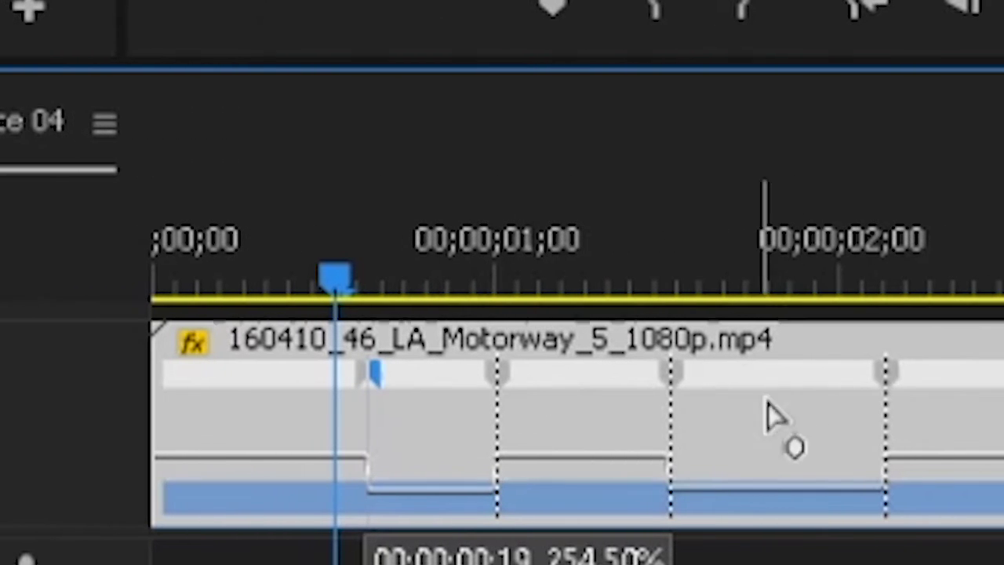
pyautogui.moveTo(362, 430)
pyautogui.mouseDown()
pyautogui.moveTo(294, 379)
pyautogui.moveTo(323, 400)
pyautogui.mouseUp()
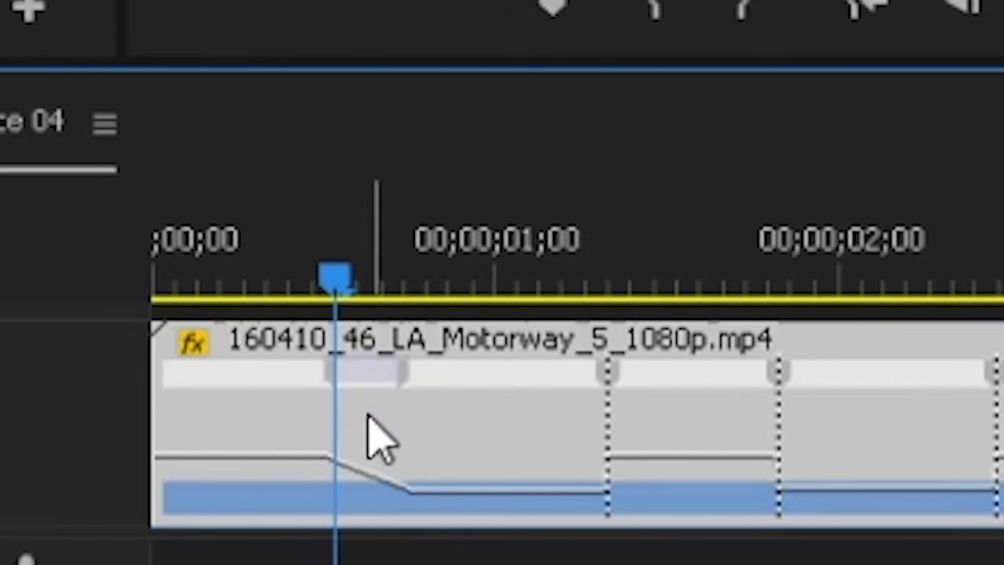
pyautogui.click(362, 381)
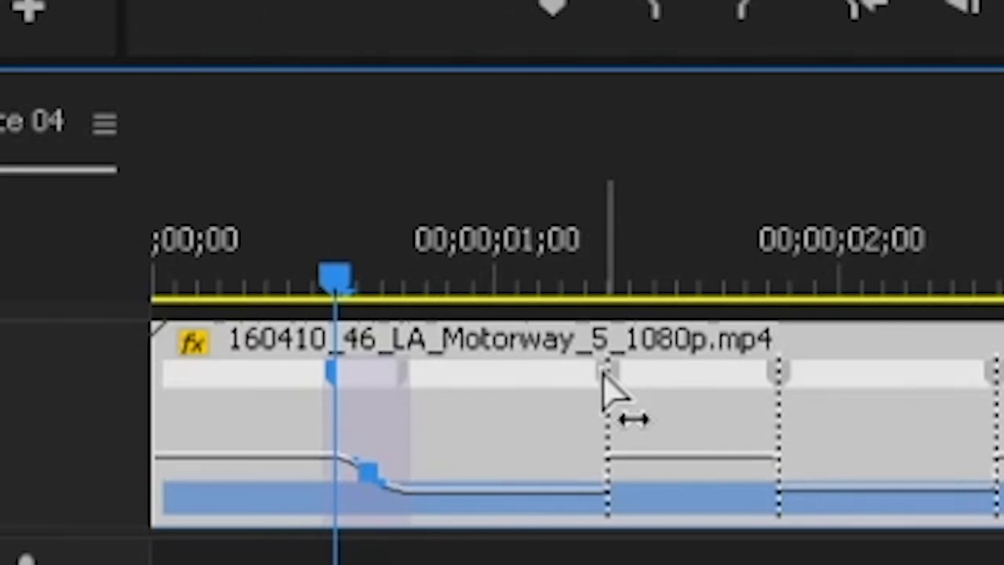
# Move the second speed change to 00;00;01;05 and stretch it into a gradual ramp
pyautogui.moveTo(605, 374)
pyautogui.mouseDown()
pyautogui.moveTo(541, 386)
pyautogui.moveTo(570, 386)
pyautogui.moveTo(578, 397)
pyautogui.moveTo(686, 390)
pyautogui.mouseUp()
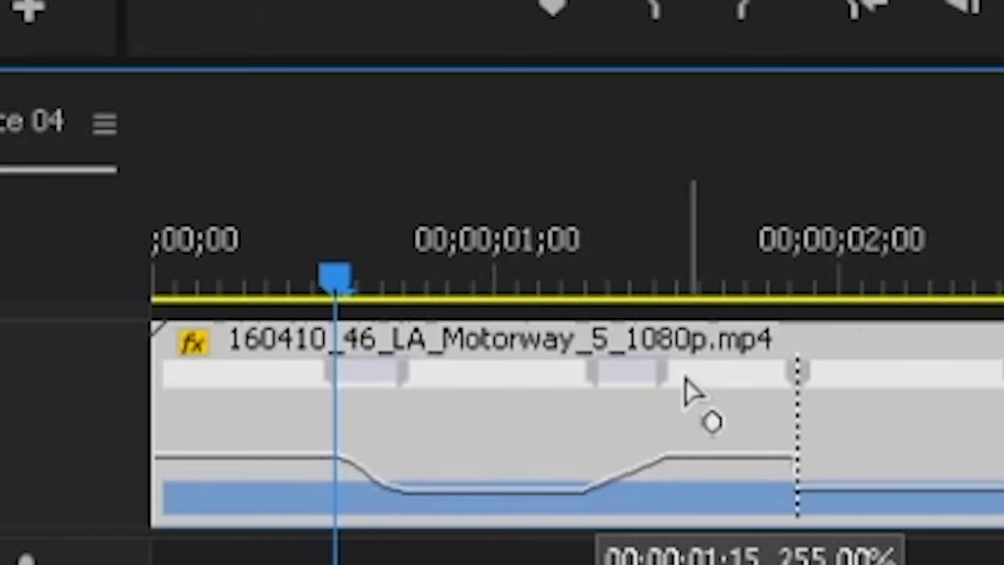
pyautogui.click(636, 373)
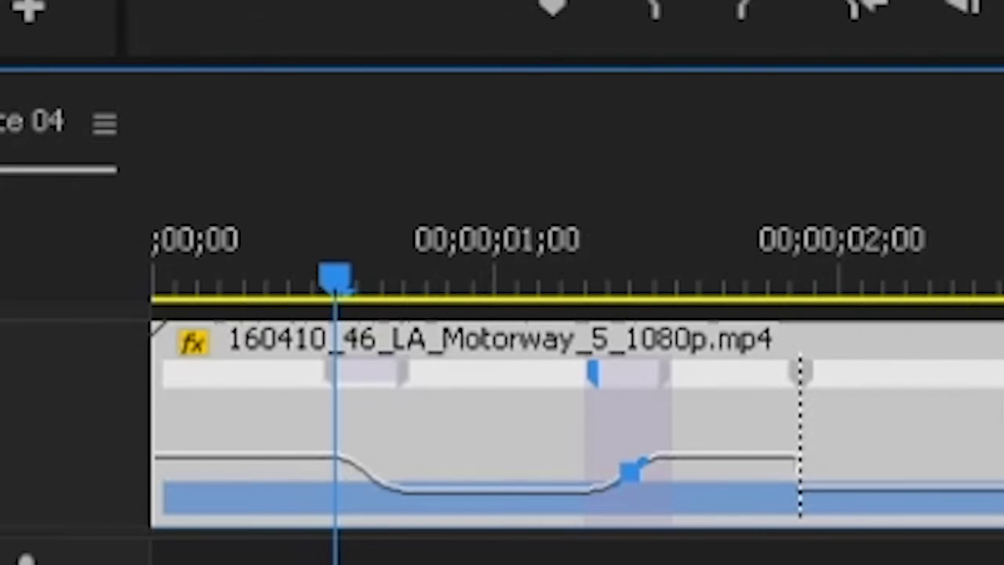
pyautogui.moveTo(209, 392)
pyautogui.mouseDown()
pyautogui.moveTo(326, 393)
pyautogui.moveTo(385, 411)
pyautogui.mouseUp()
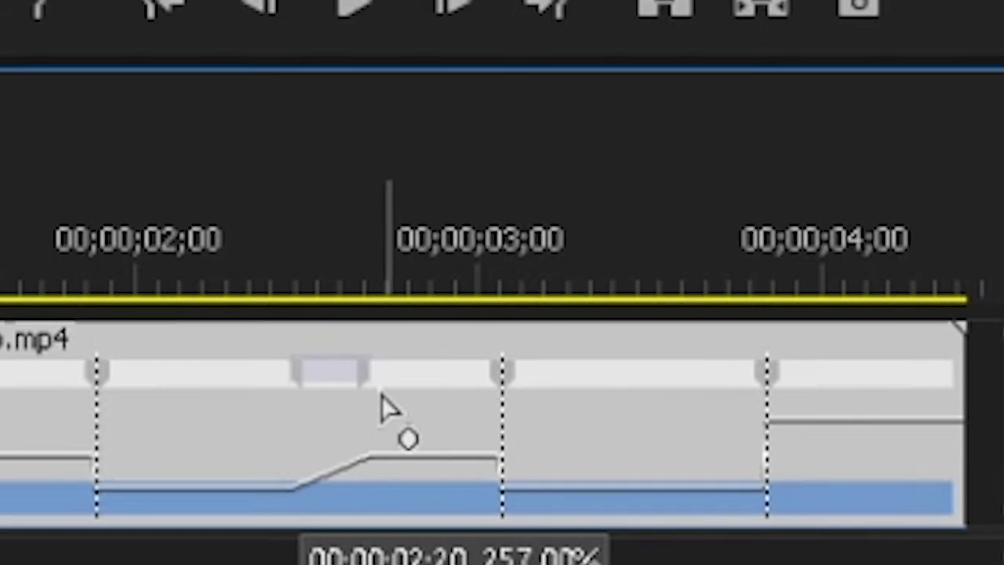
# Ease the Bezier curve of the speed ramp near 00;00;02;20 into a smooth transition
pyautogui.click(343, 384)
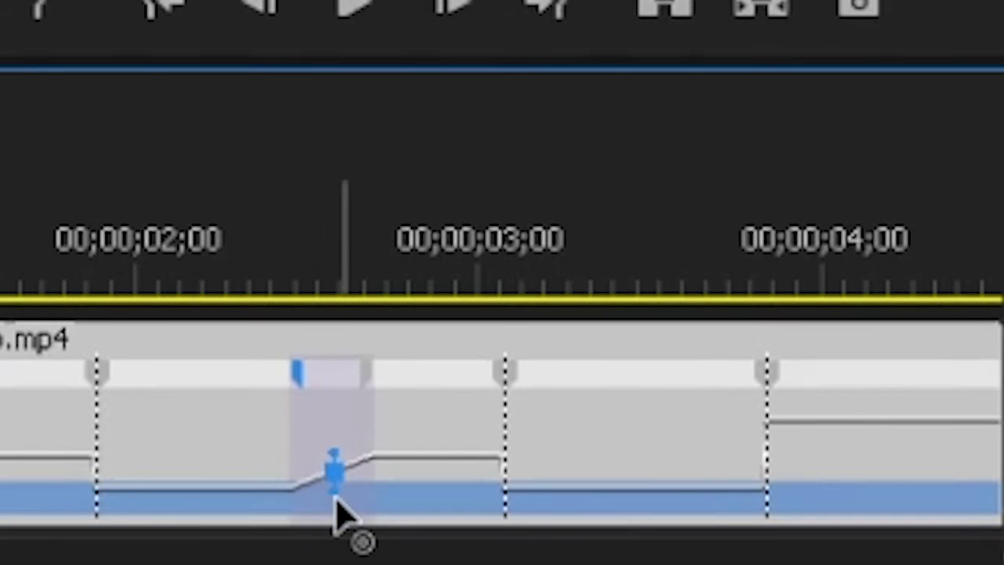
pyautogui.moveTo(239, 490); pyautogui.dragTo(4, 333)
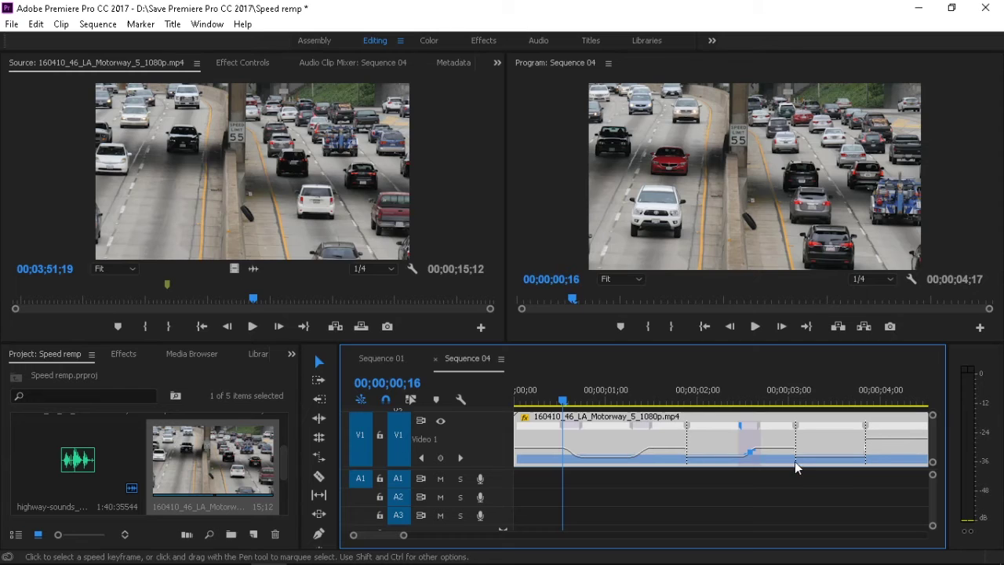
# Shift the third ramp slightly later and stretch the final speed change from 03;18 into a long ramp
pyautogui.moveTo(742, 425); pyautogui.dragTo(786, 425)
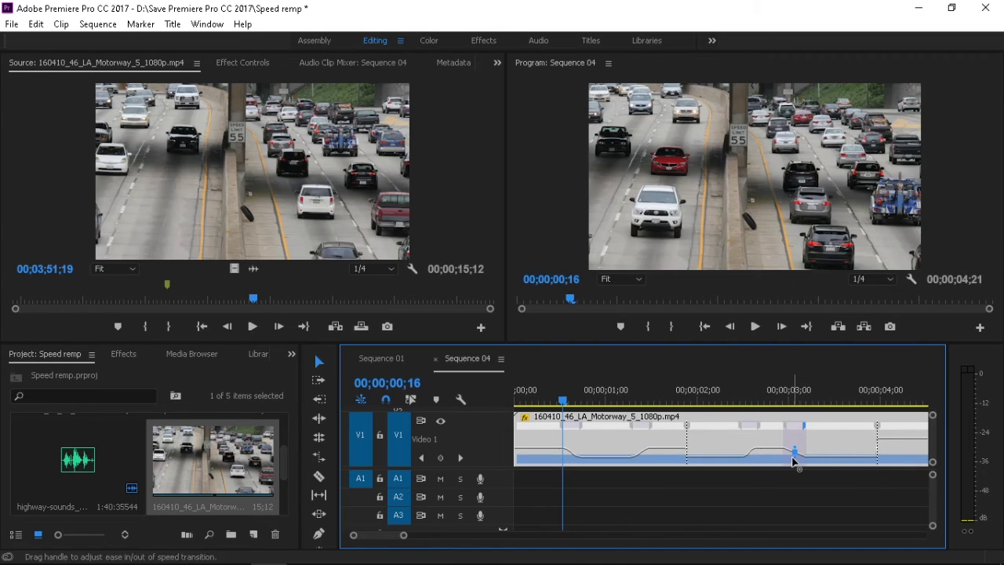
pyautogui.click(879, 428)
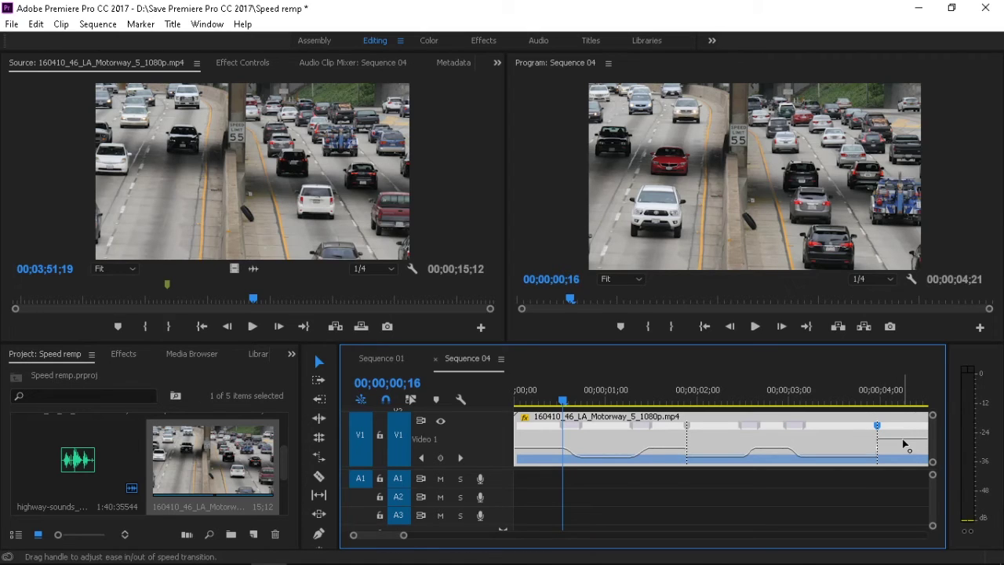
pyautogui.moveTo(882, 432)
pyautogui.mouseDown()
pyautogui.moveTo(902, 436)
pyautogui.moveTo(872, 437)
pyautogui.moveTo(903, 433)
pyautogui.moveTo(843, 427)
pyautogui.moveTo(920, 431)
pyautogui.moveTo(827, 440)
pyautogui.mouseUp()
pyautogui.click(887, 424)
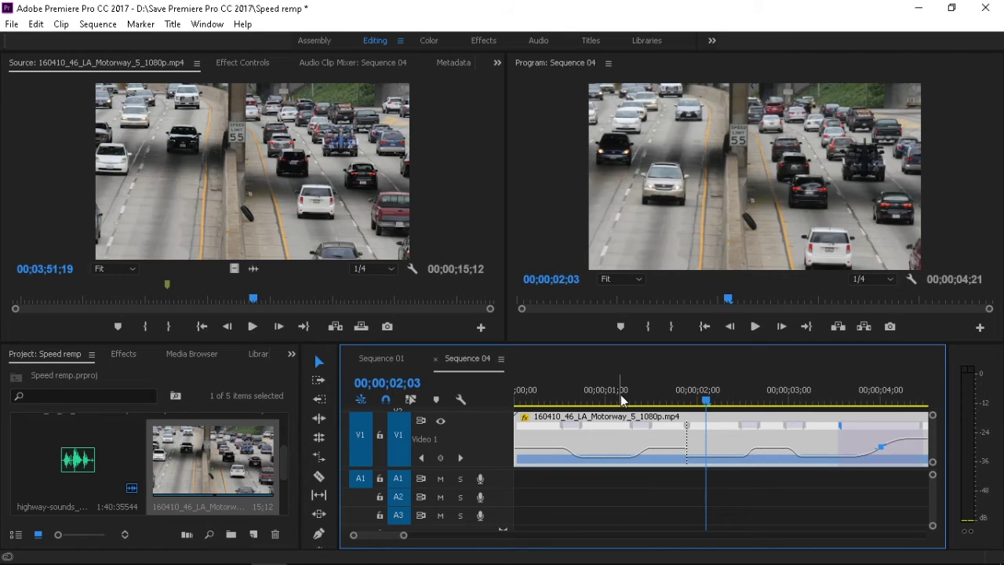
# Set the motorway clip's time interpolation to Optical Flow
pyautogui.click(600, 395)
pyautogui.rightClick(610, 444)
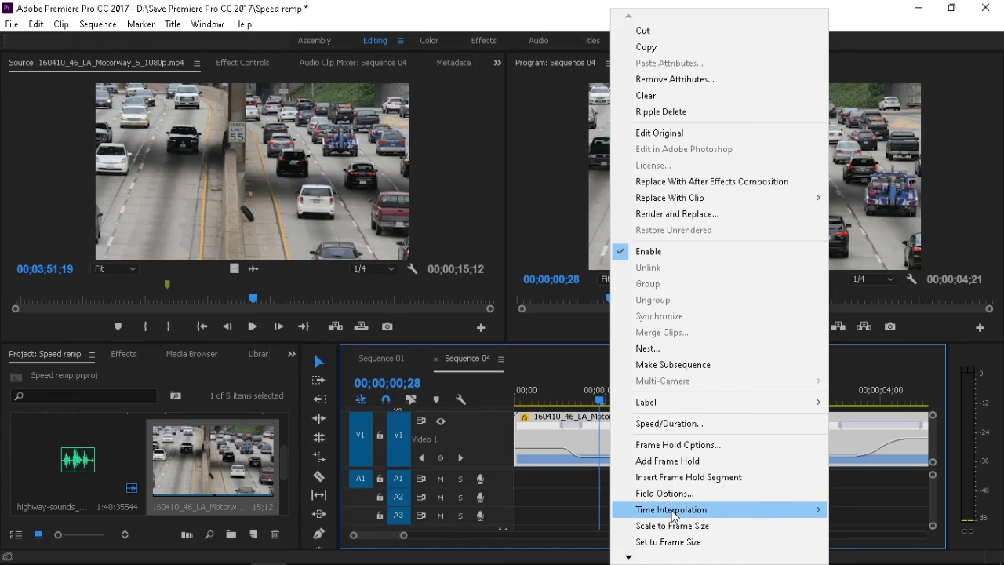
pyautogui.moveTo(672, 514)
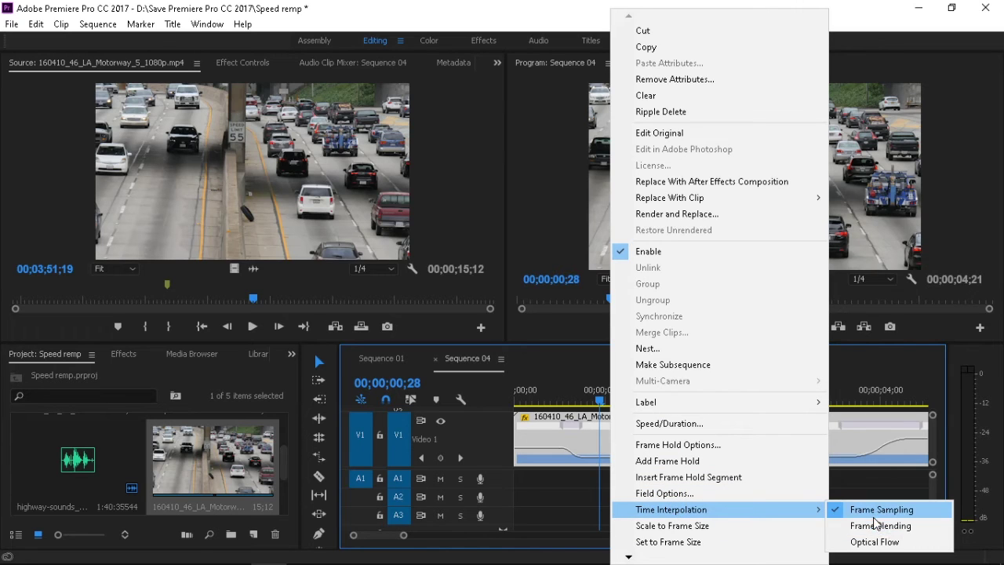
pyautogui.click(873, 542)
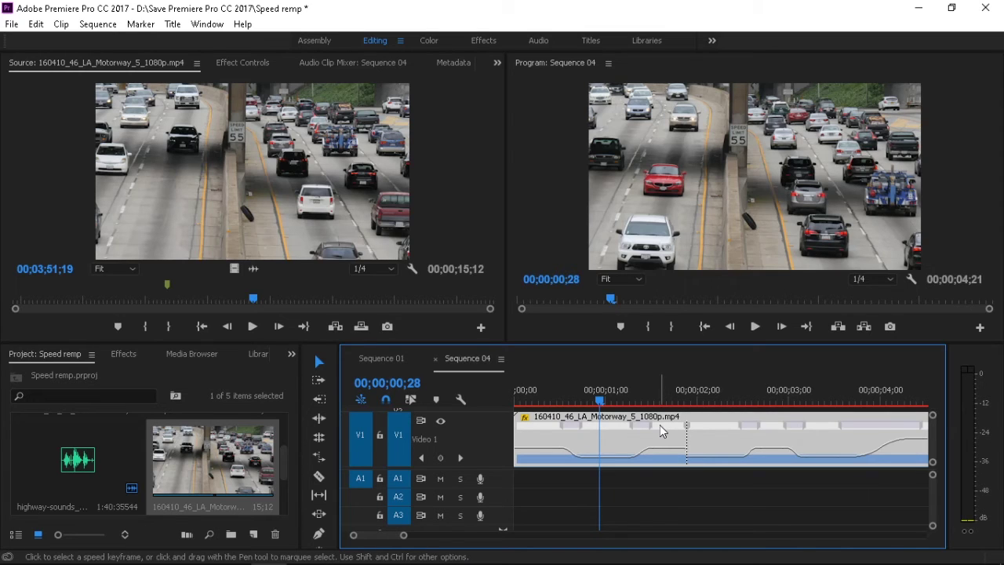
# Start a quick render of Sequence 04, cancel it, and bring up the Sequence menu
pyautogui.click(626, 450)
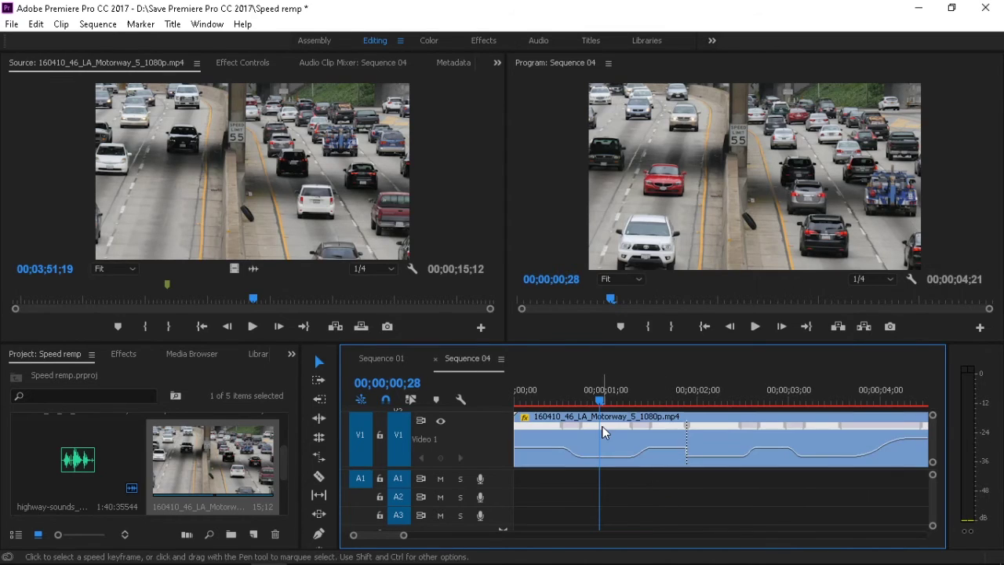
pyautogui.press('Return')
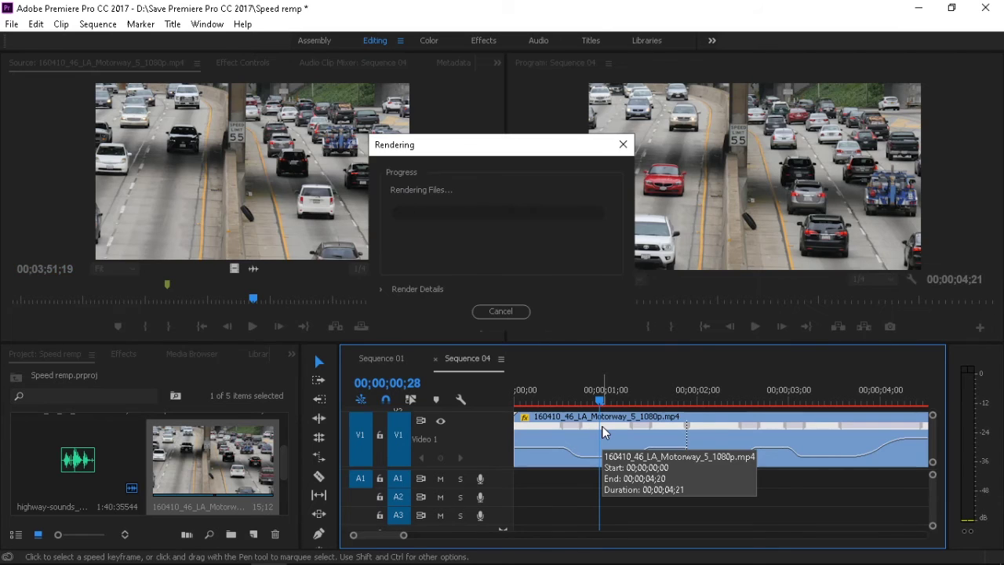
pyautogui.click(497, 316)
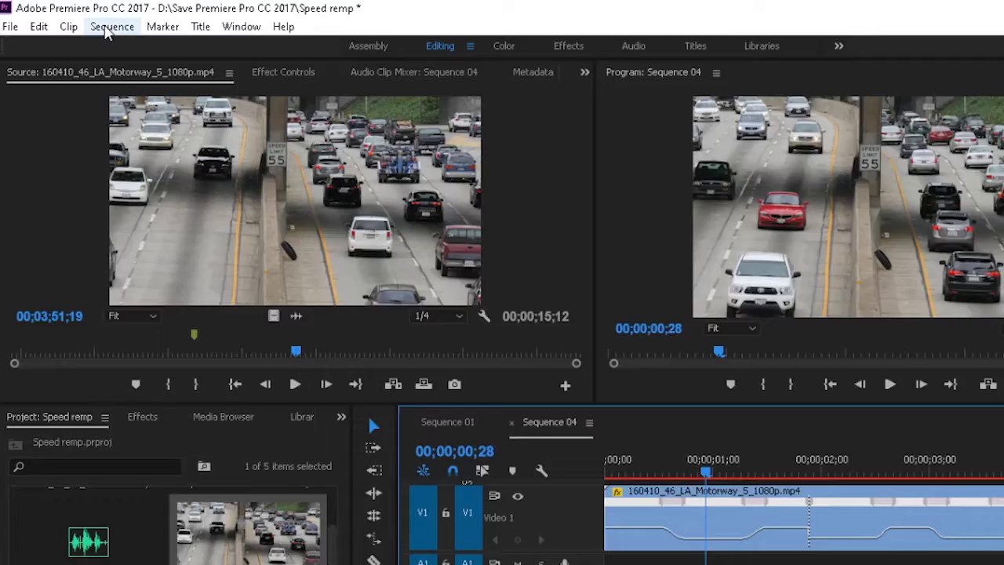
pyautogui.click(94, 26)
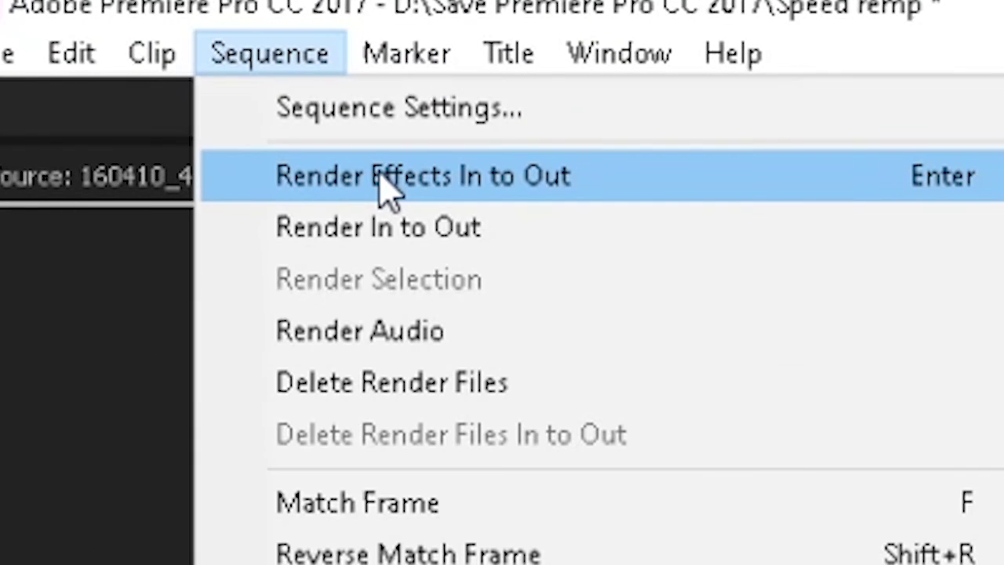
# Render Effects In to Out for all 141 frames of Sequence 04
pyautogui.click(418, 235)
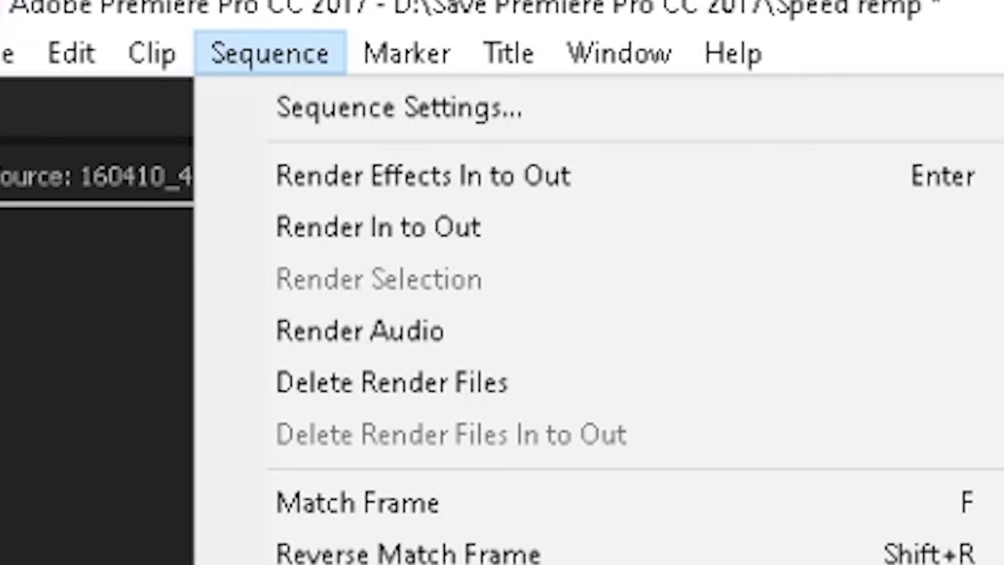
pyautogui.click(461, 191)
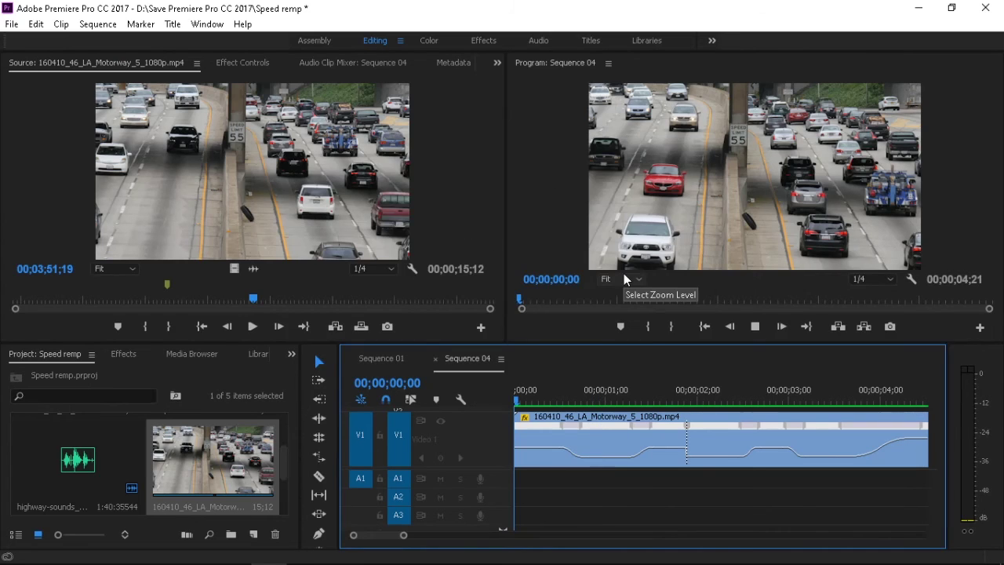
# Preview the speed ramps, then add the highway-sounds audio to track A1 under the motorway clip
pyautogui.press('space')
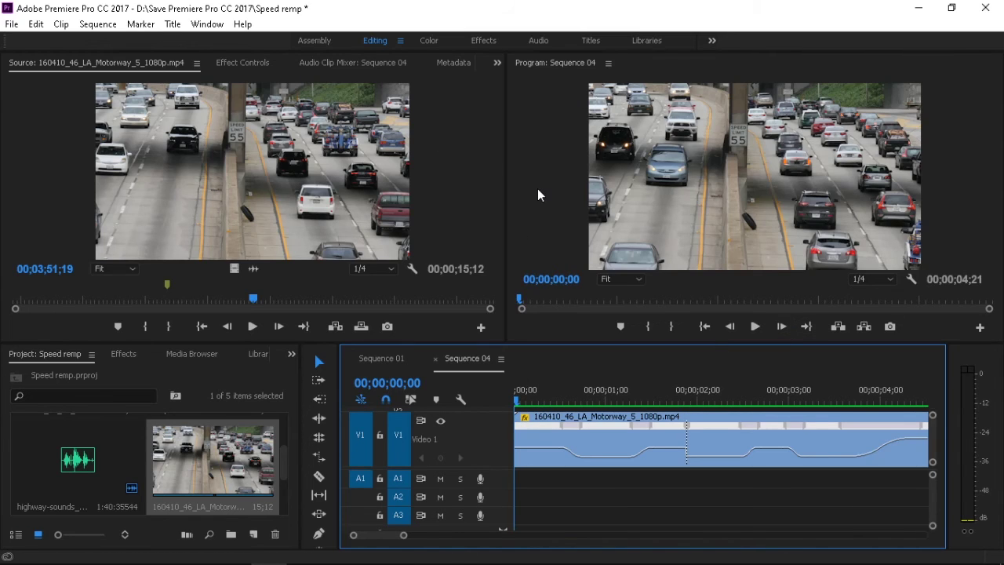
pyautogui.press('space')
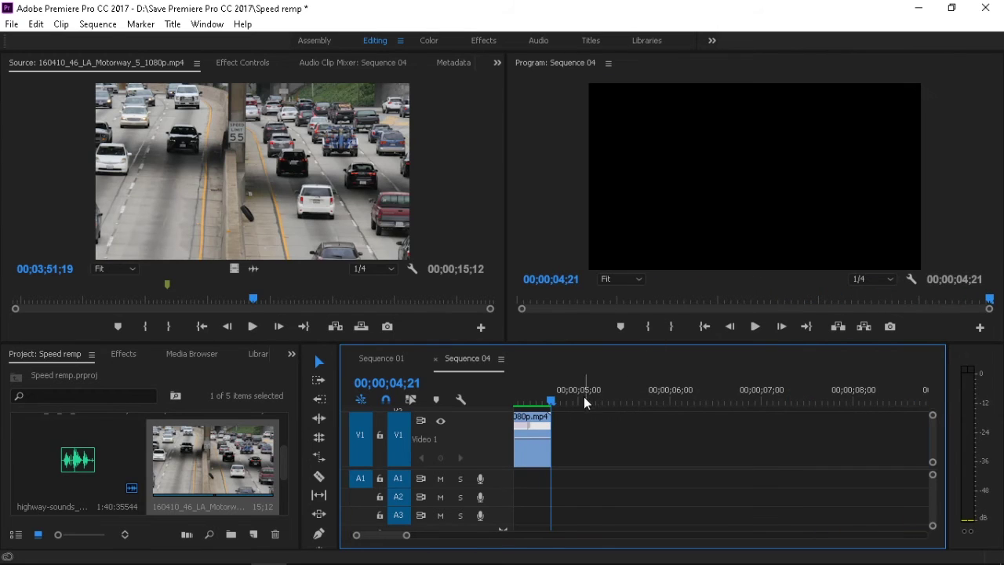
pyautogui.press('space')
pyautogui.press('space')
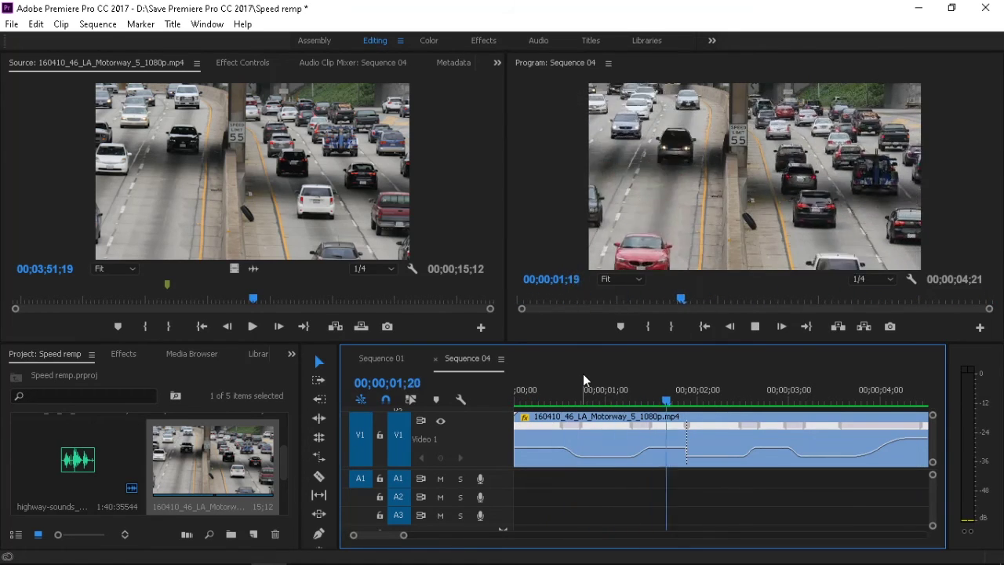
pyautogui.moveTo(648, 393)
pyautogui.mouseDown()
pyautogui.moveTo(625, 393)
pyautogui.moveTo(642, 400)
pyautogui.mouseUp()
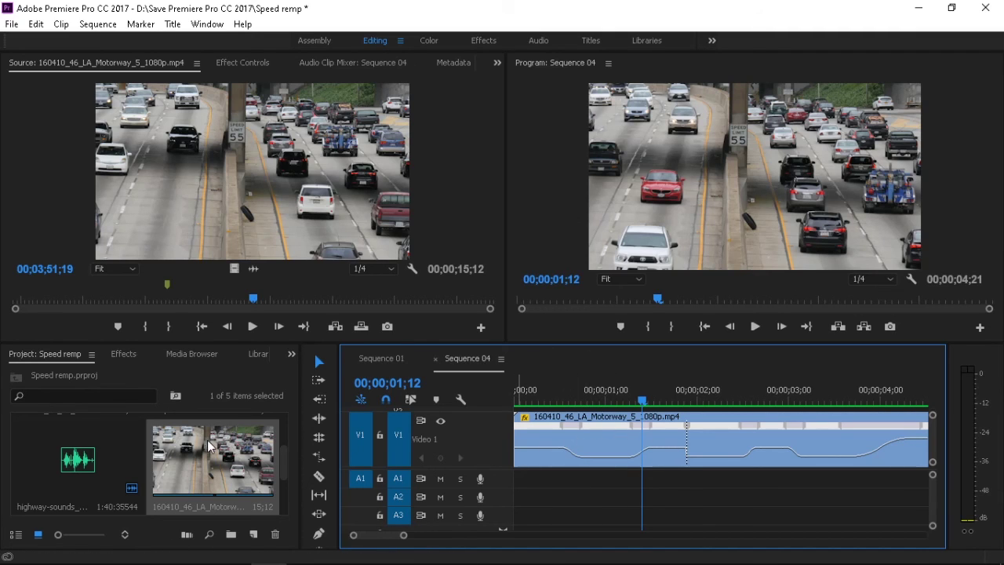
pyautogui.moveTo(90, 470); pyautogui.dragTo(508, 476)
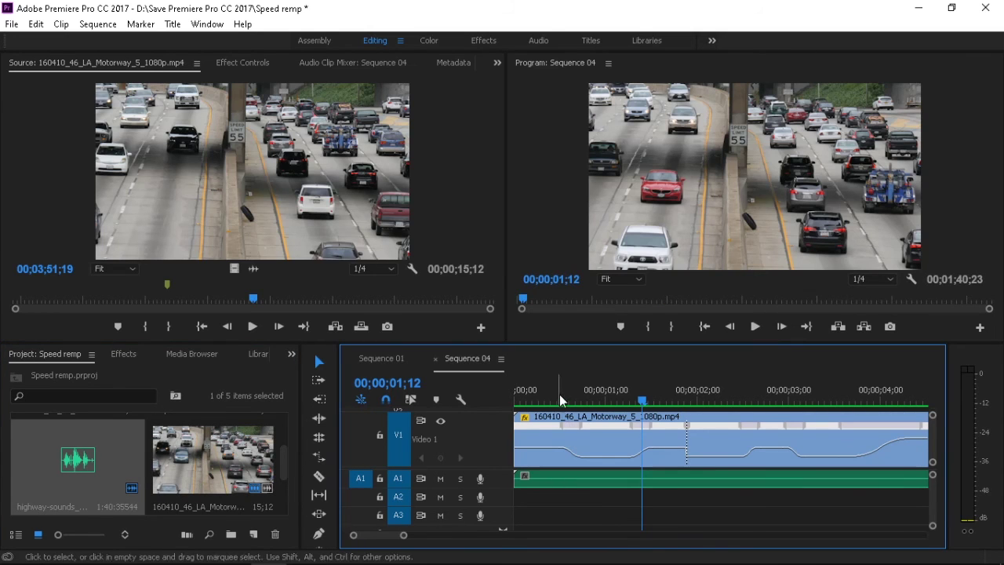
# Play Sequence 04 with the highway audio and park the playhead at the clip end, 00;00;04;21
pyautogui.press('Home')
pyautogui.press('space')
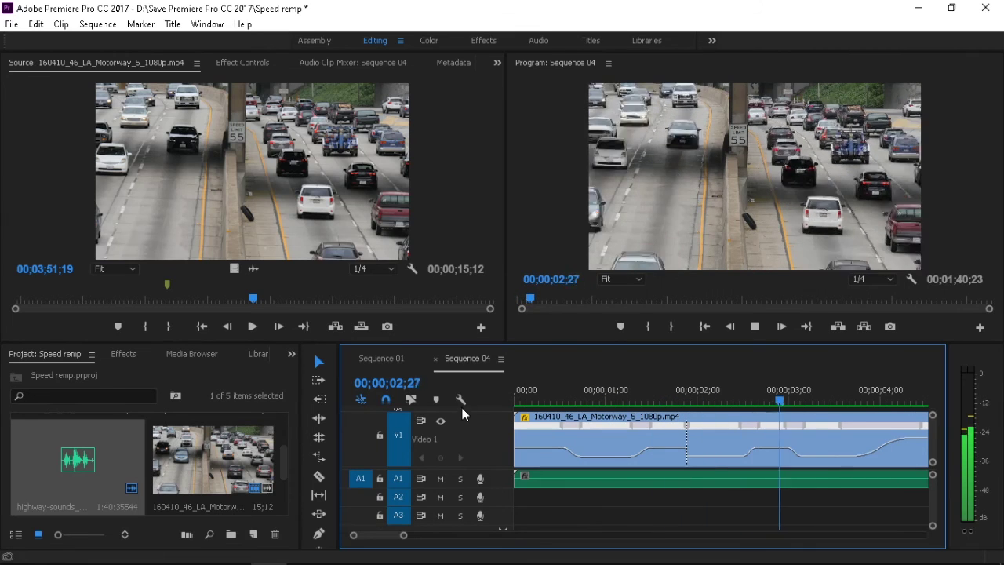
pyautogui.press('space')
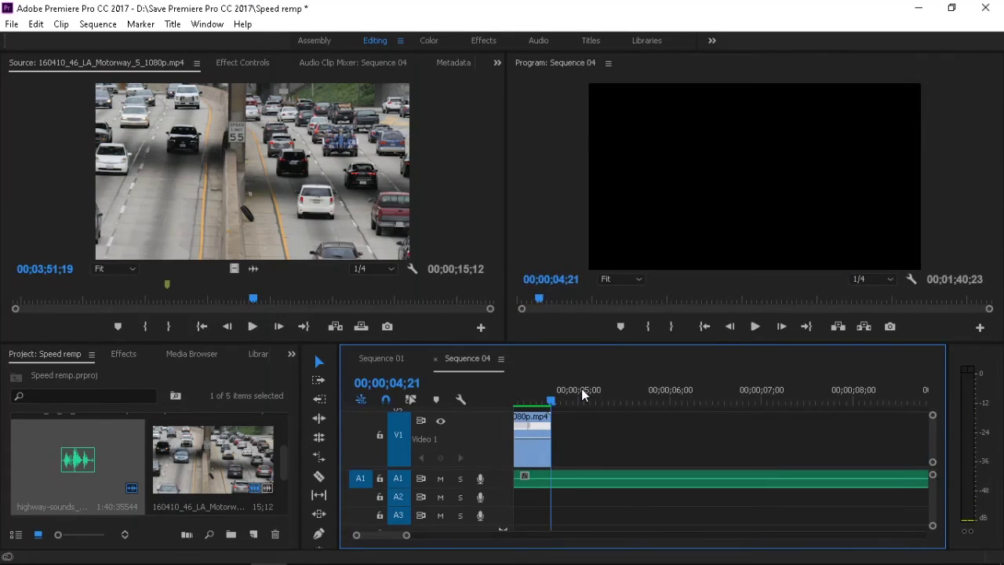
pyautogui.press('space')
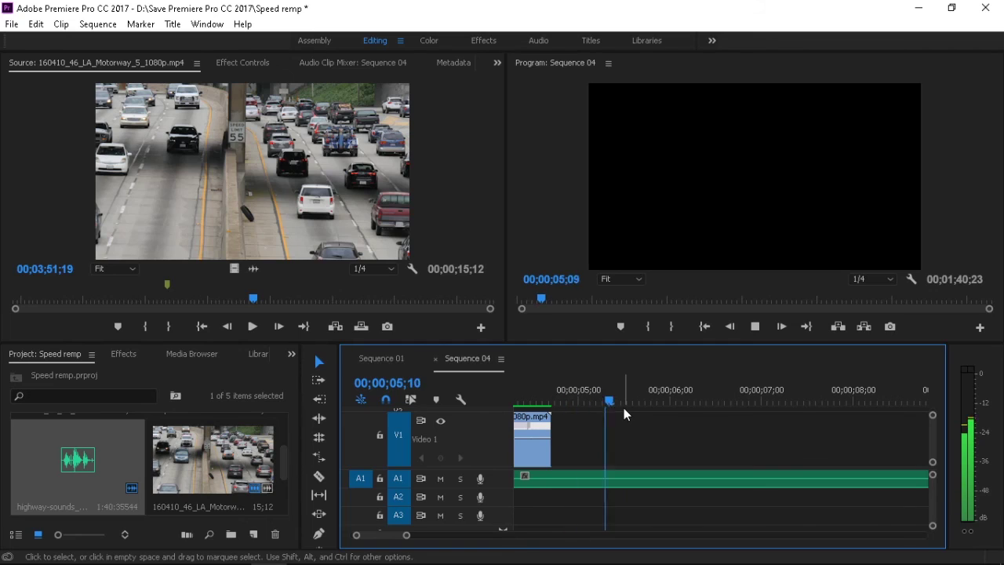
pyautogui.press('space')
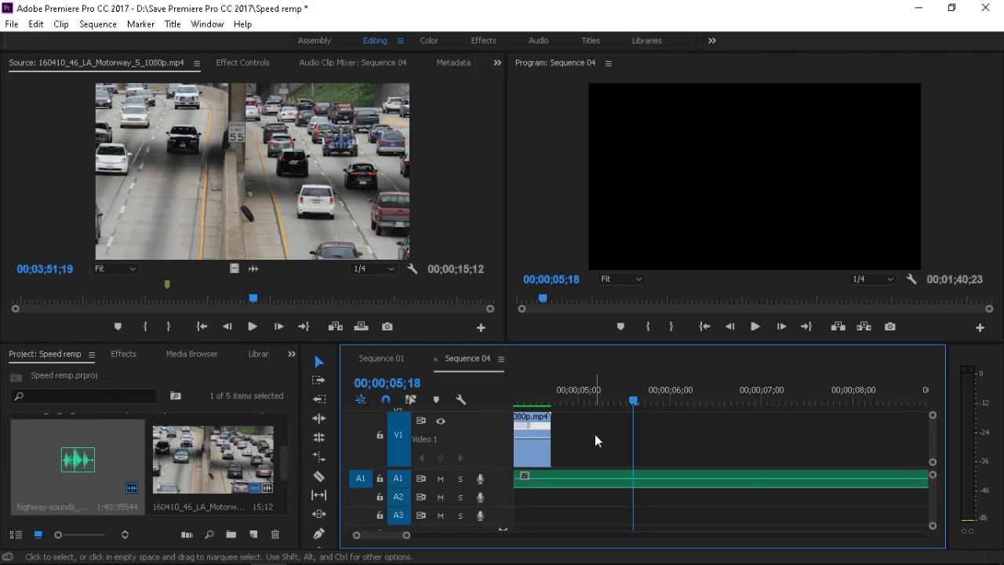
pyautogui.press('Up')
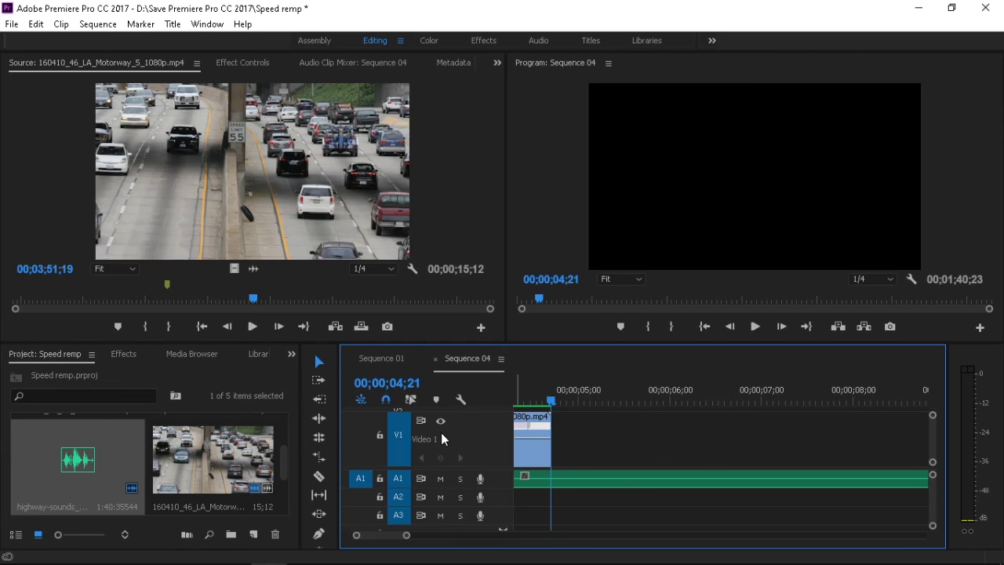
pyautogui.press('Home')
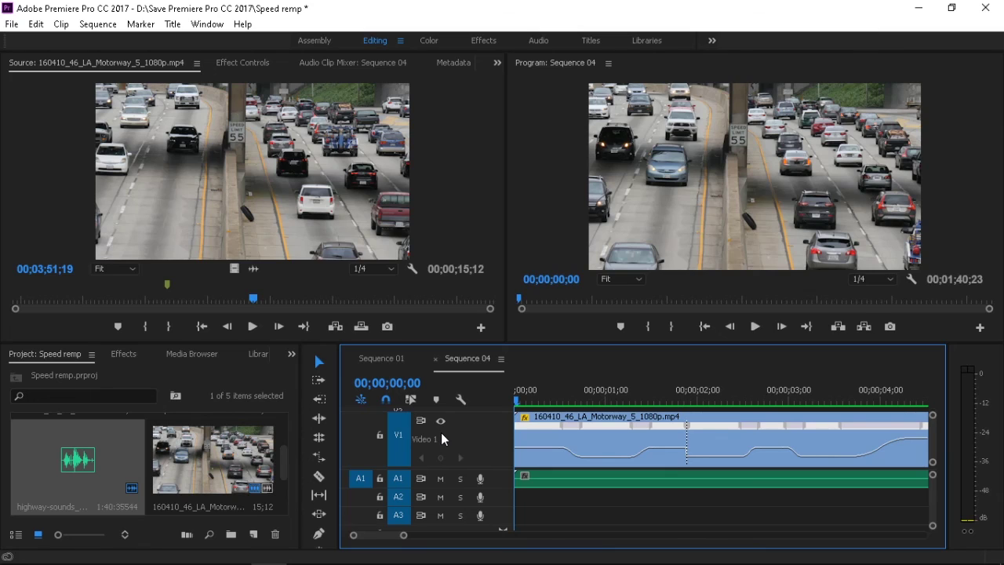
pyautogui.press('End')
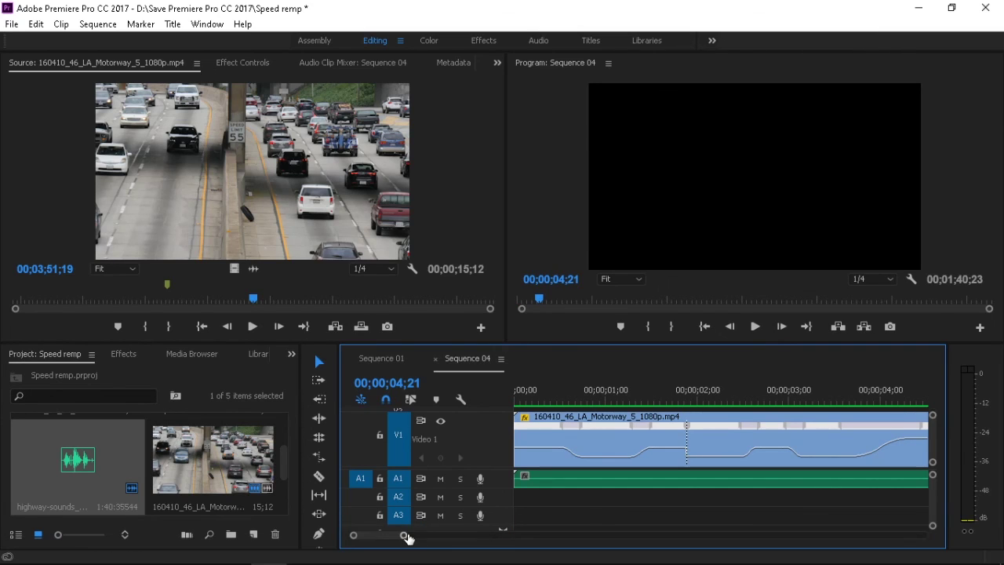
# Cut the highway audio at 00;00;04;21 and delete the part running past the video
pyautogui.moveTo(410, 538); pyautogui.dragTo(451, 545)
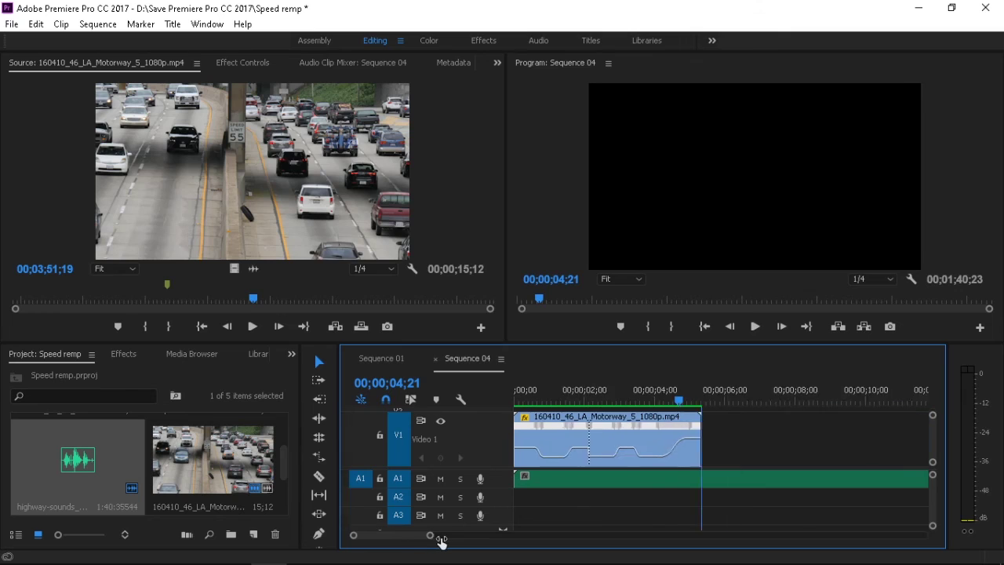
pyautogui.click(639, 480)
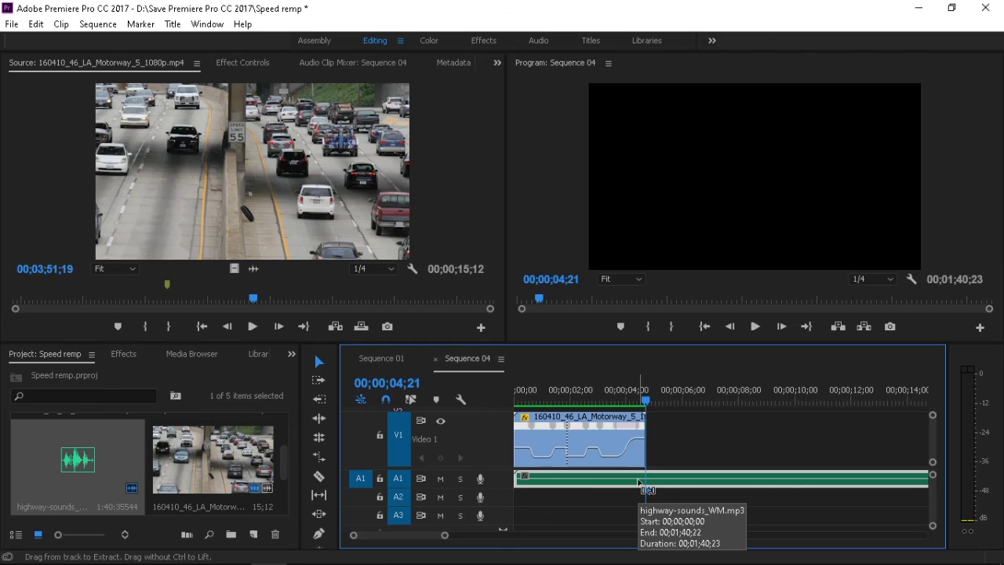
pyautogui.hotkey('ctrl', 'k')
pyautogui.click(711, 485)
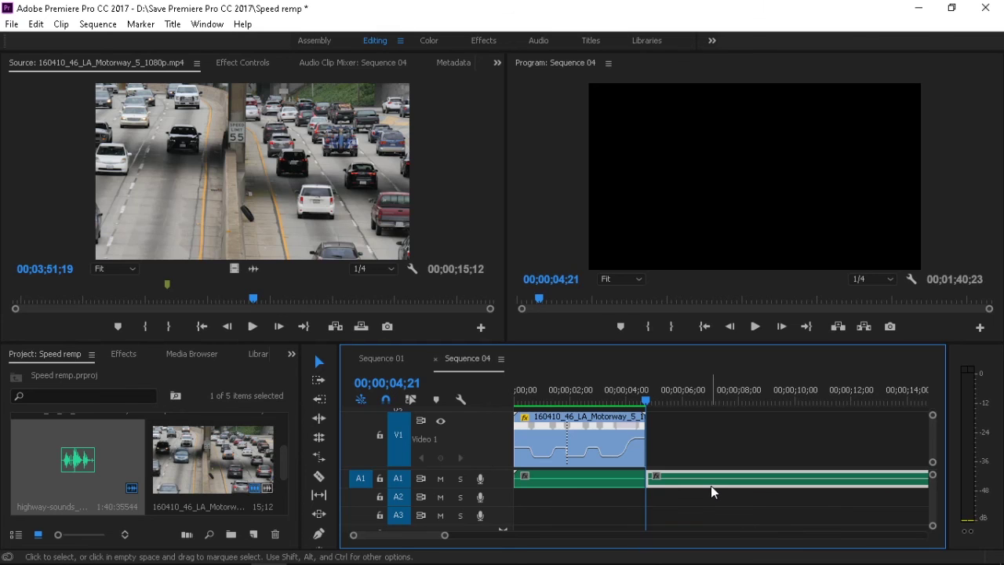
pyautogui.press('Delete')
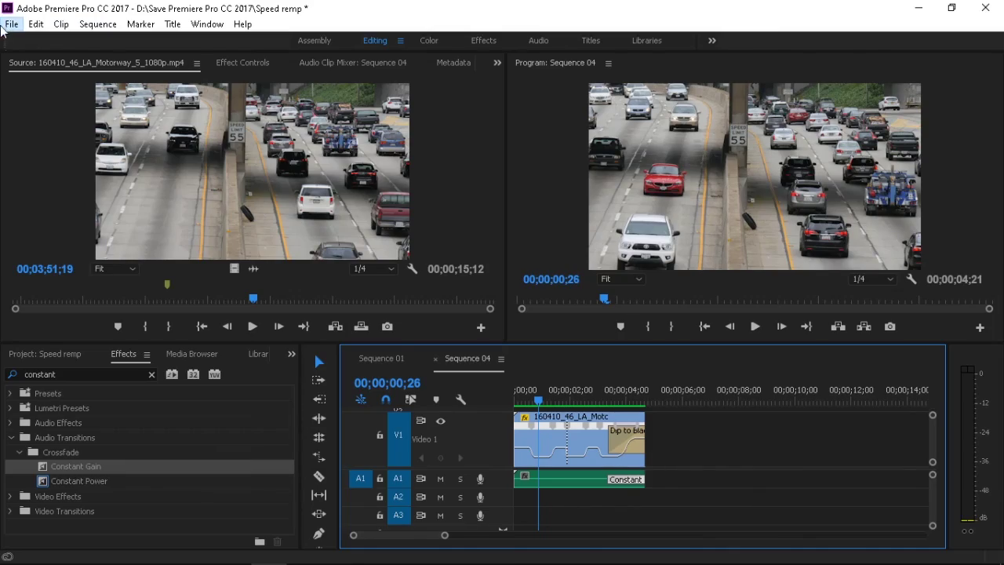
# Open the Export Settings dialog for Sequence 04 with Ctrl+M
pyautogui.hotkey('ctrl', 'm')
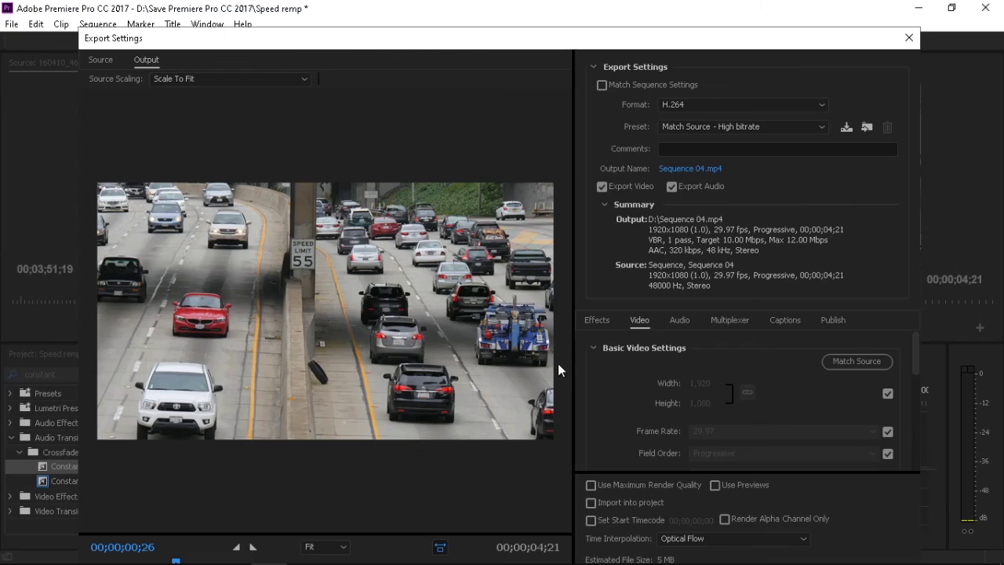